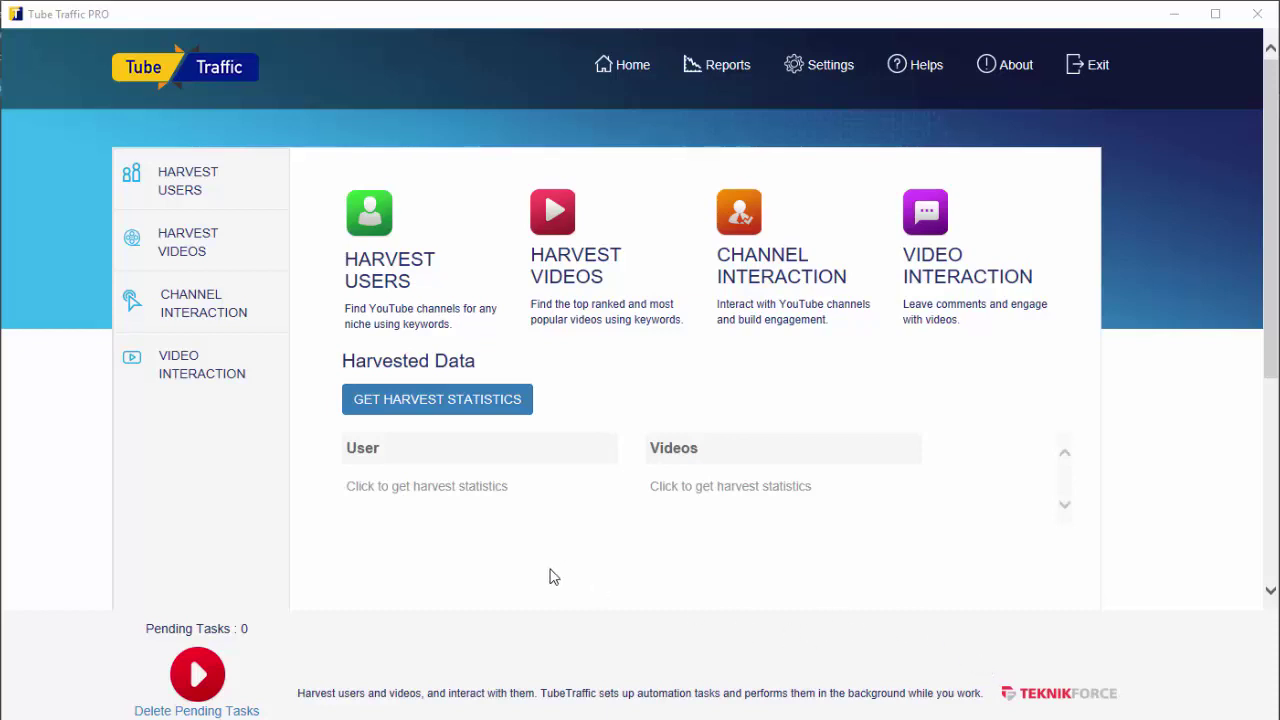
- Open the Harvest Users section from the Tube Traffic PRO home screen
{"action": "left_click", "coordinate": [380, 275]}
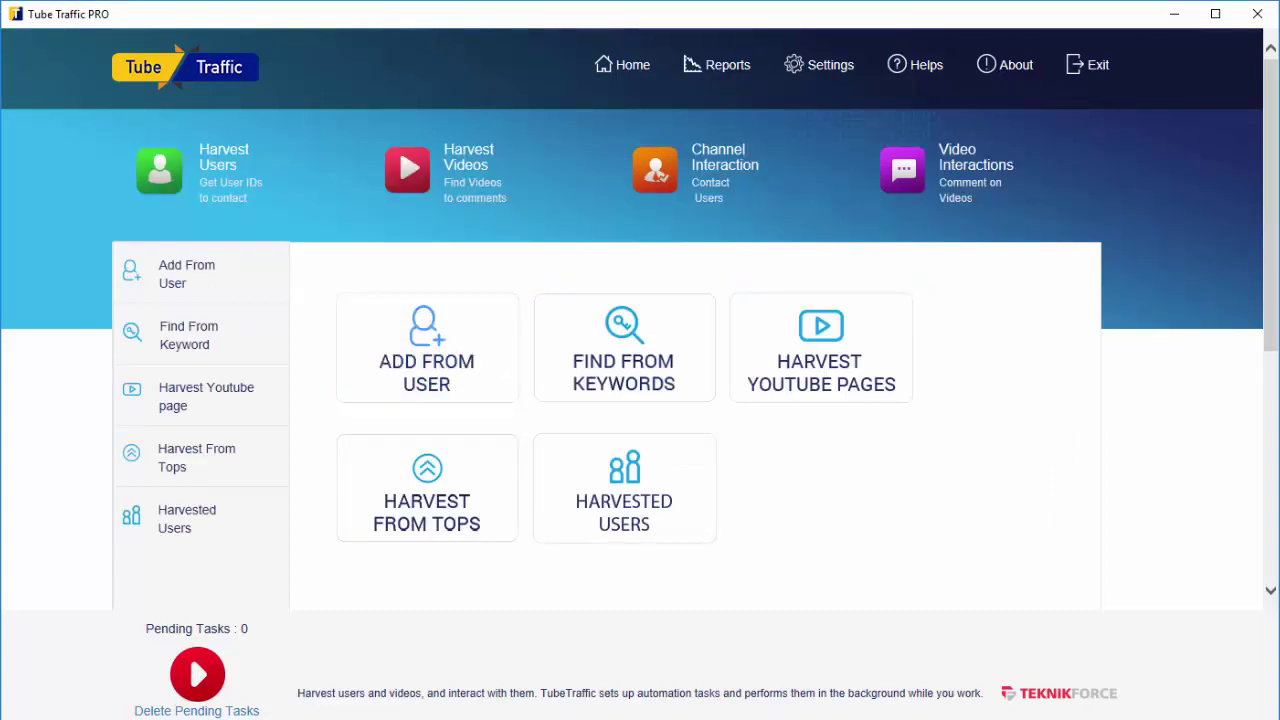
- In the Add From User form, paste the YouTube channel URL as the User ID
{"action": "left_click", "coordinate": [465, 365]}
{"action": "left_click", "coordinate": [706, 425]}
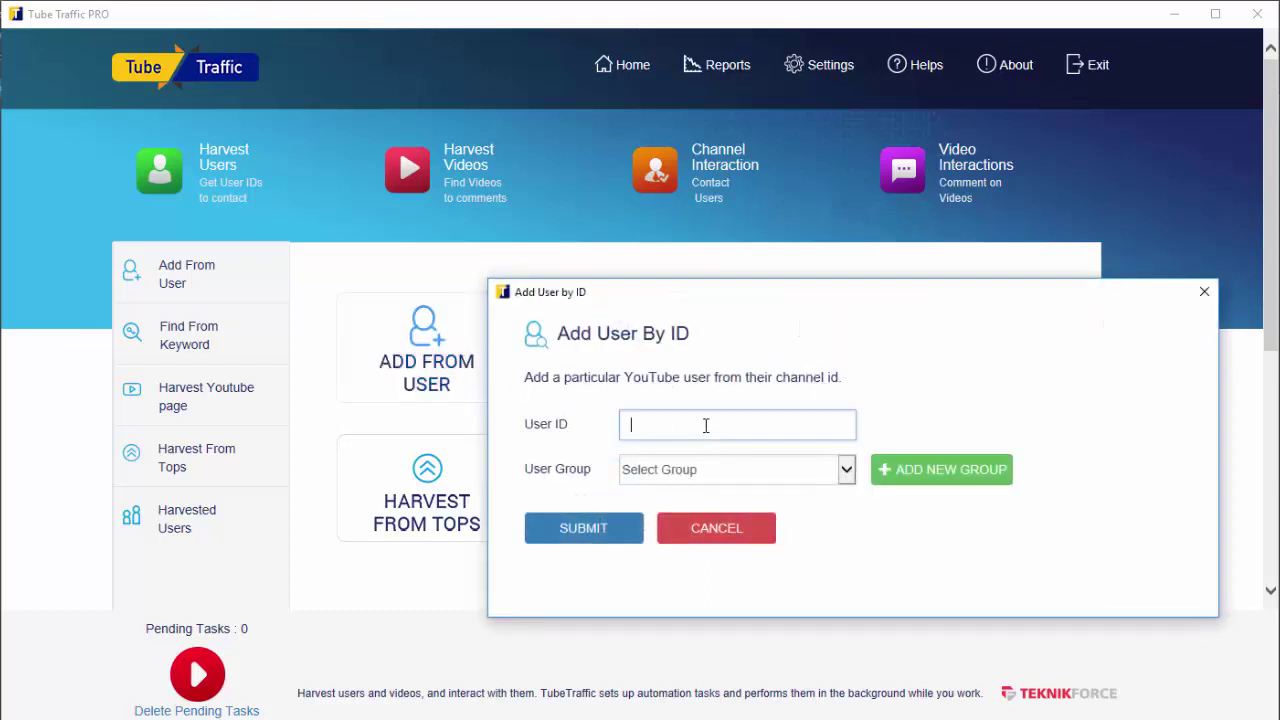
{"action": "type", "text": "https://www.youtube.com/user/ScottBradleeLovesYa"}
{"action": "left_click_drag", "start_coordinate": [706, 425], "coordinate": [840, 440]}
{"action": "left_click", "coordinate": [655, 428]}
- Create a new user group named Music and save the channel into it
{"action": "left_click", "coordinate": [846, 470]}
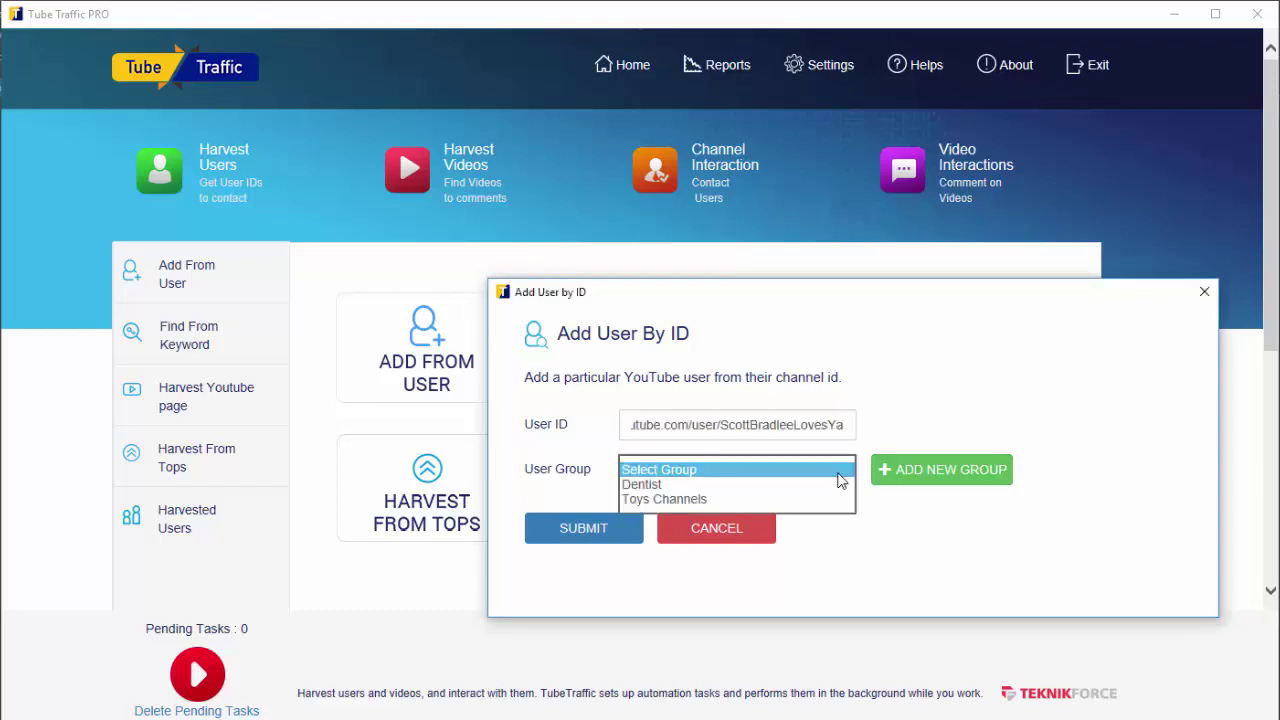
{"action": "left_click", "coordinate": [852, 492]}
{"action": "left_click", "coordinate": [820, 471]}
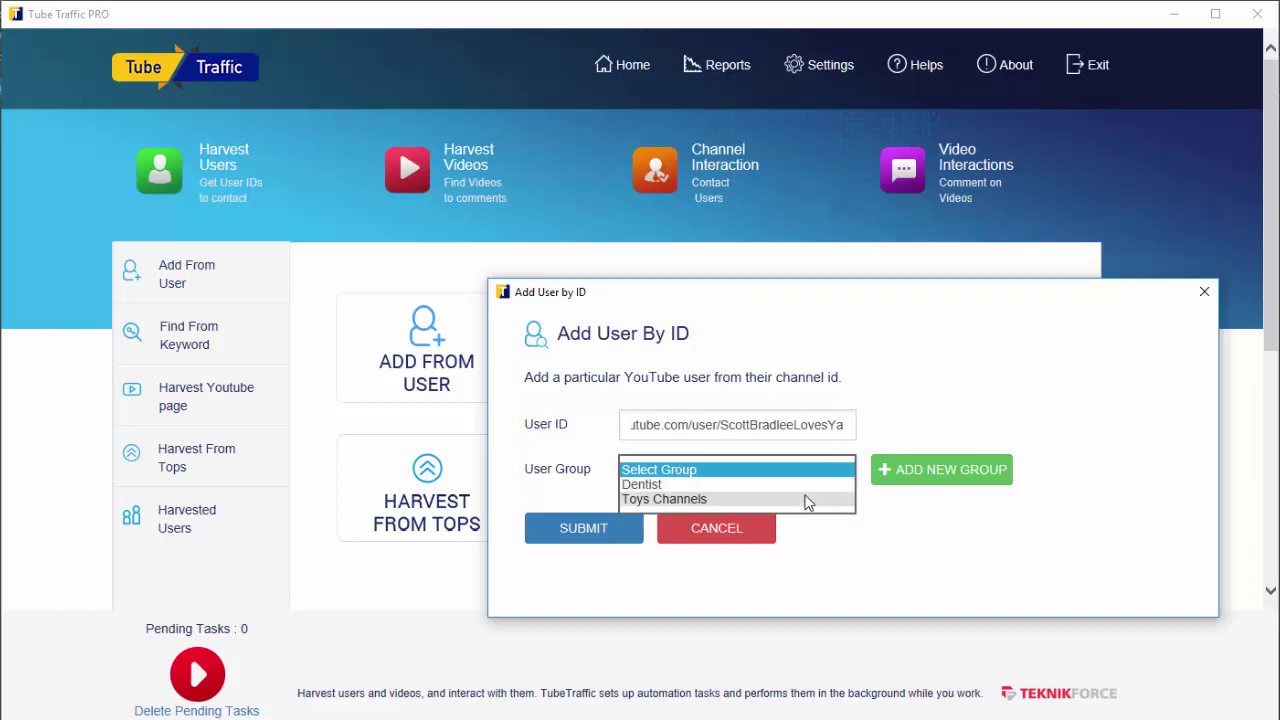
{"action": "left_click", "coordinate": [951, 490]}
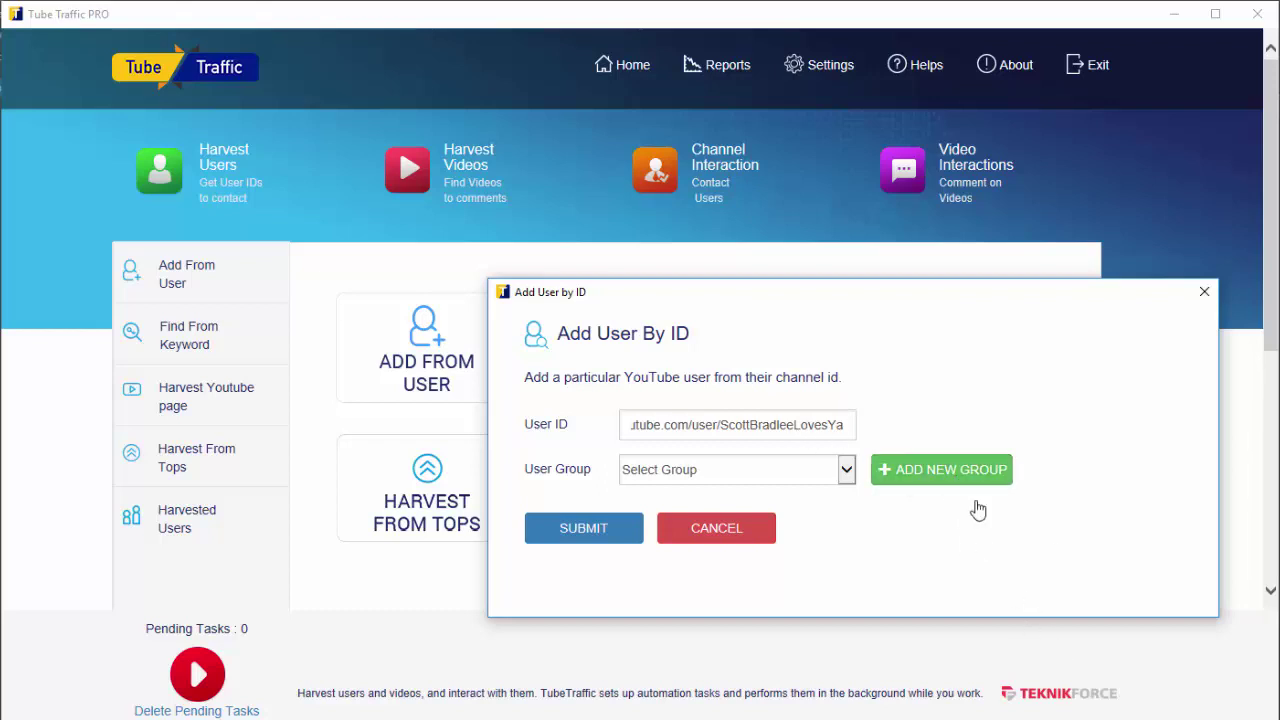
{"action": "left_click", "coordinate": [1000, 474]}
{"action": "left_click", "coordinate": [777, 477]}
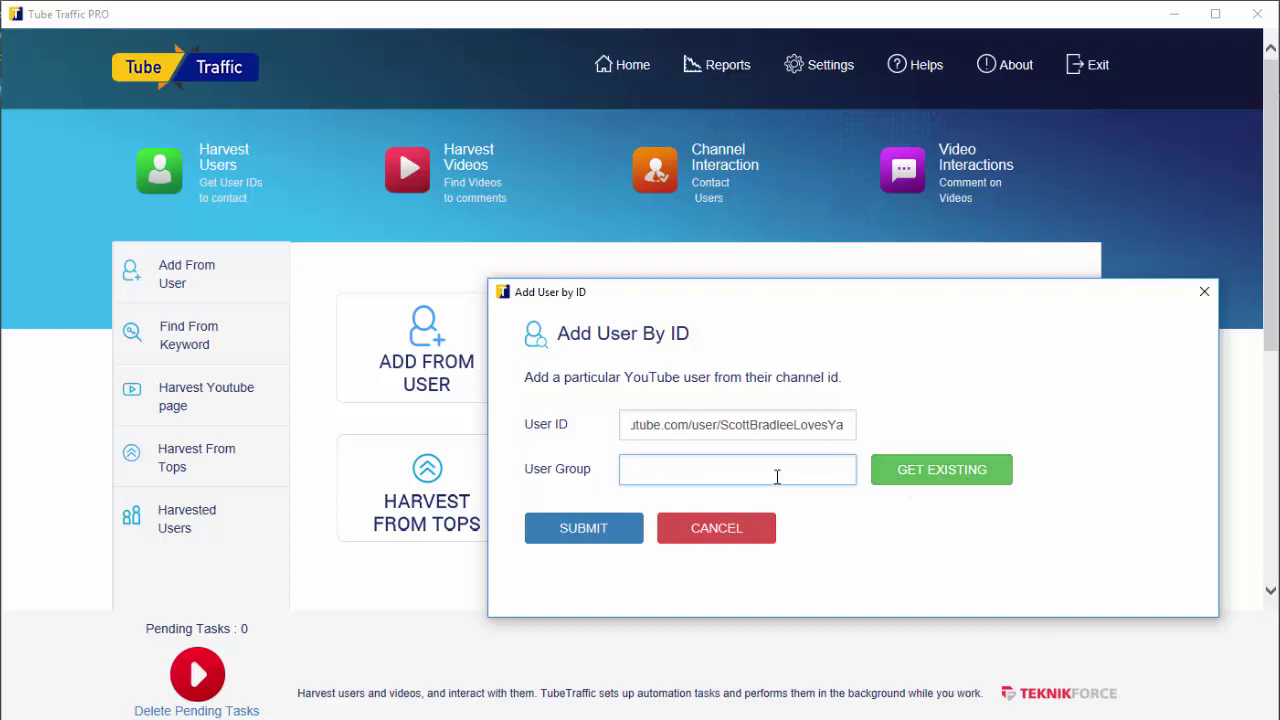
{"action": "type", "text": "Music"}
{"action": "left_click", "coordinate": [629, 538]}
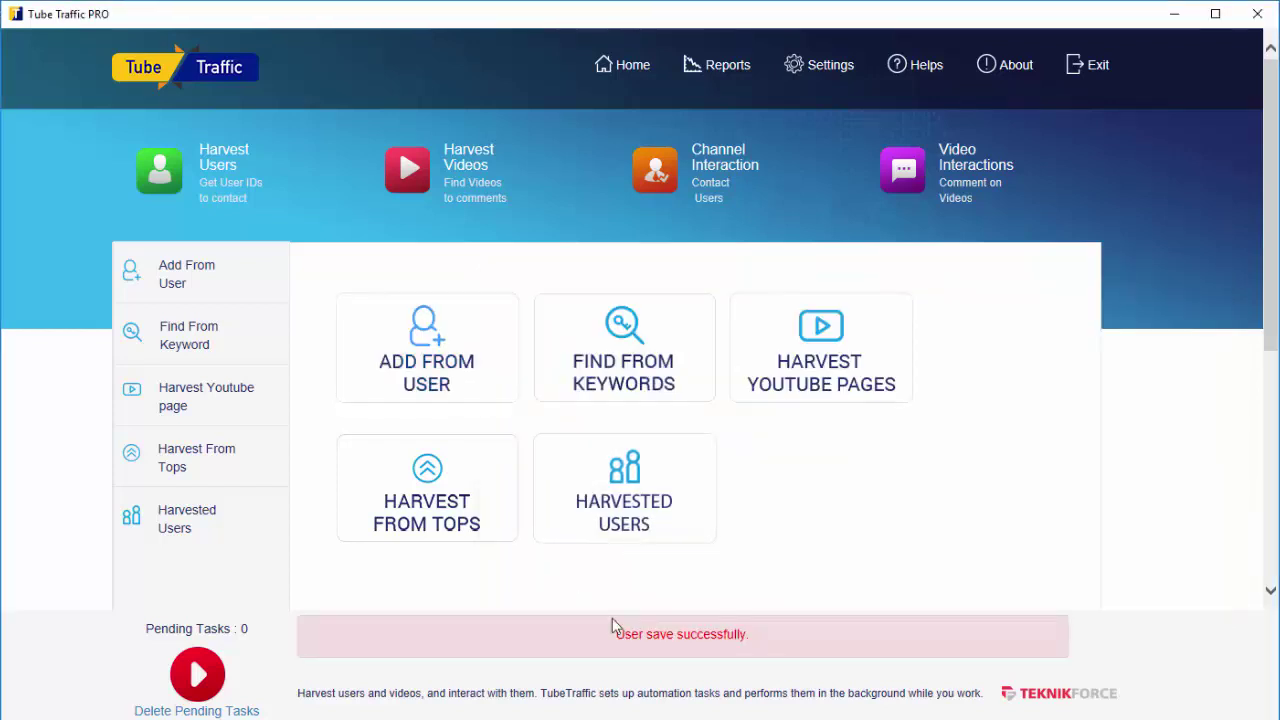
- List the Music group's harvested channels, showing PostmodernJukebox with its channel stats
{"action": "left_click", "coordinate": [575, 455]}
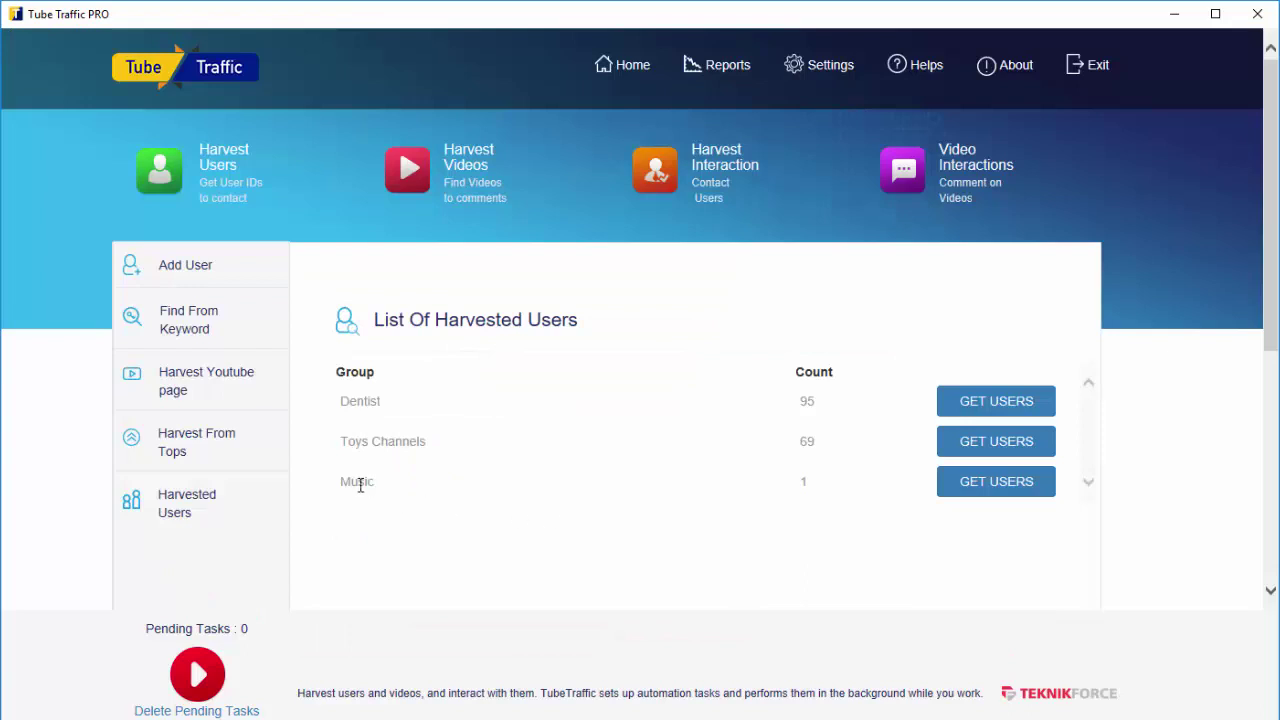
{"action": "left_click_drag", "start_coordinate": [361, 485], "coordinate": [771, 491]}
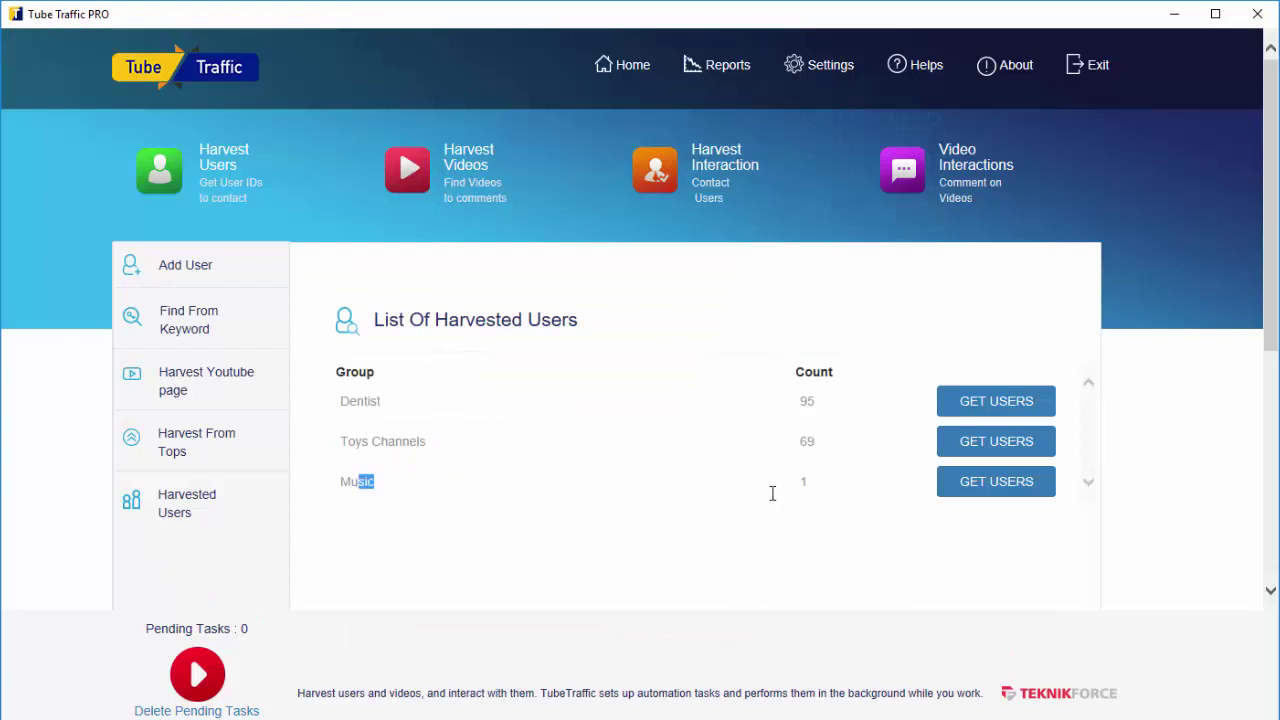
{"action": "left_click", "coordinate": [971, 483]}
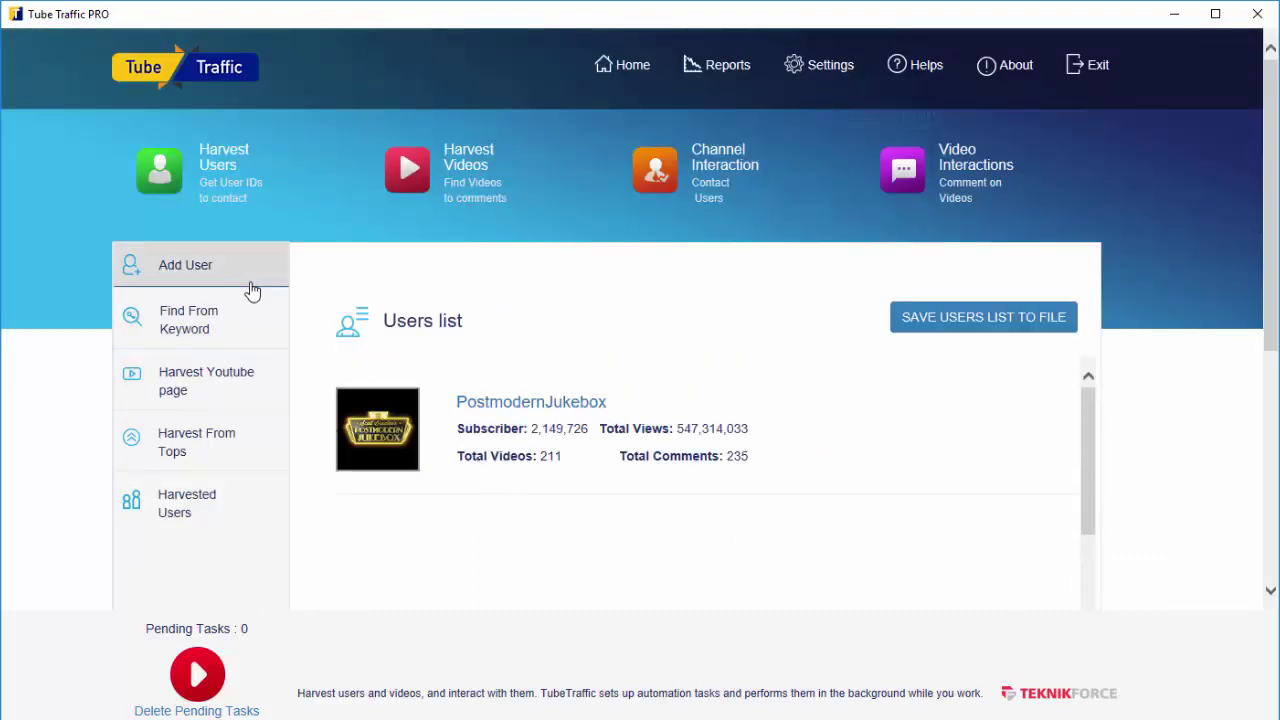
- Submit a 'jazz music' keyword harvest with 100 target results into the Music group
{"action": "left_click", "coordinate": [256, 190]}
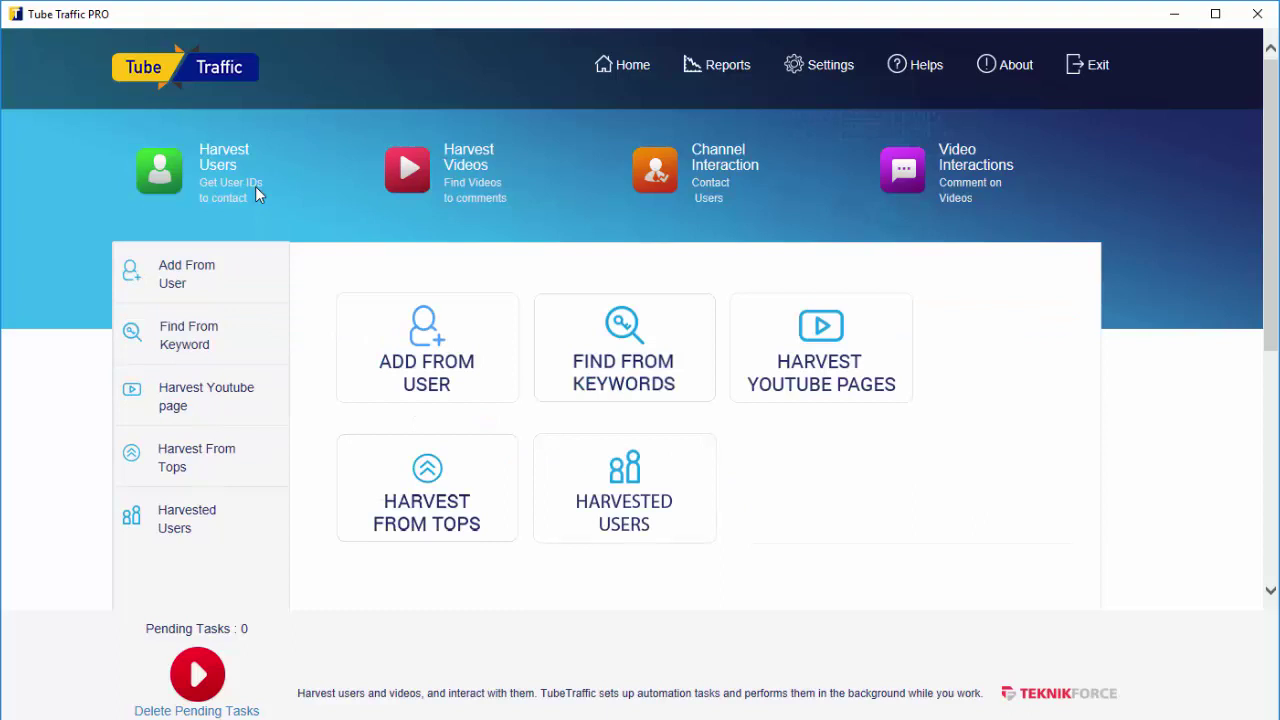
{"action": "left_click", "coordinate": [642, 380]}
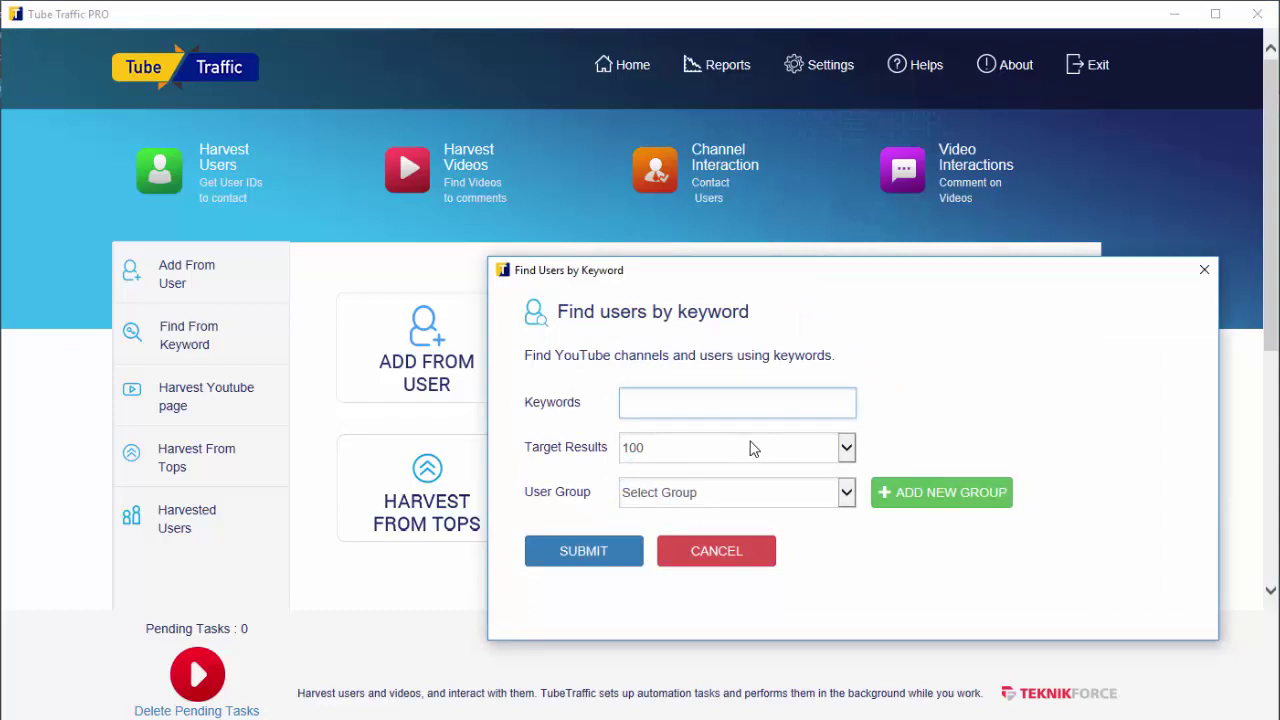
{"action": "type", "text": "jazz music"}
{"action": "left_click", "coordinate": [753, 448]}
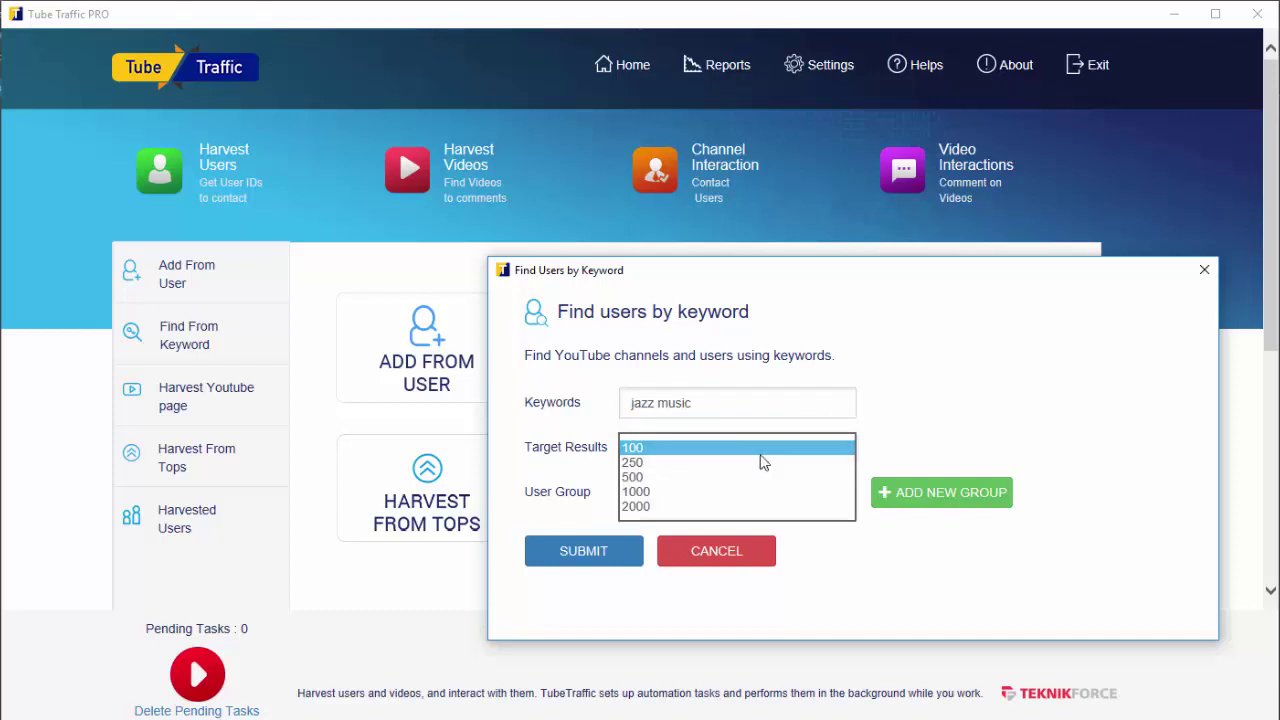
{"action": "left_click", "coordinate": [760, 453]}
{"action": "left_click", "coordinate": [756, 493]}
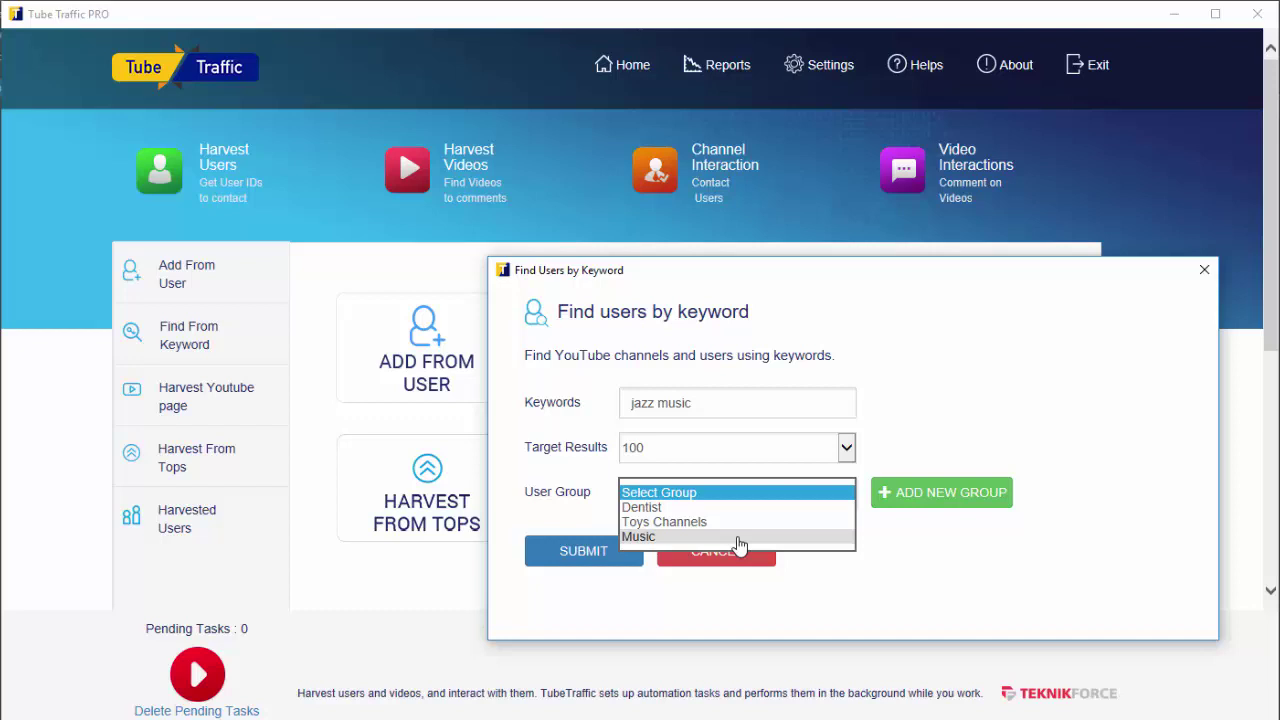
{"action": "left_click", "coordinate": [739, 537]}
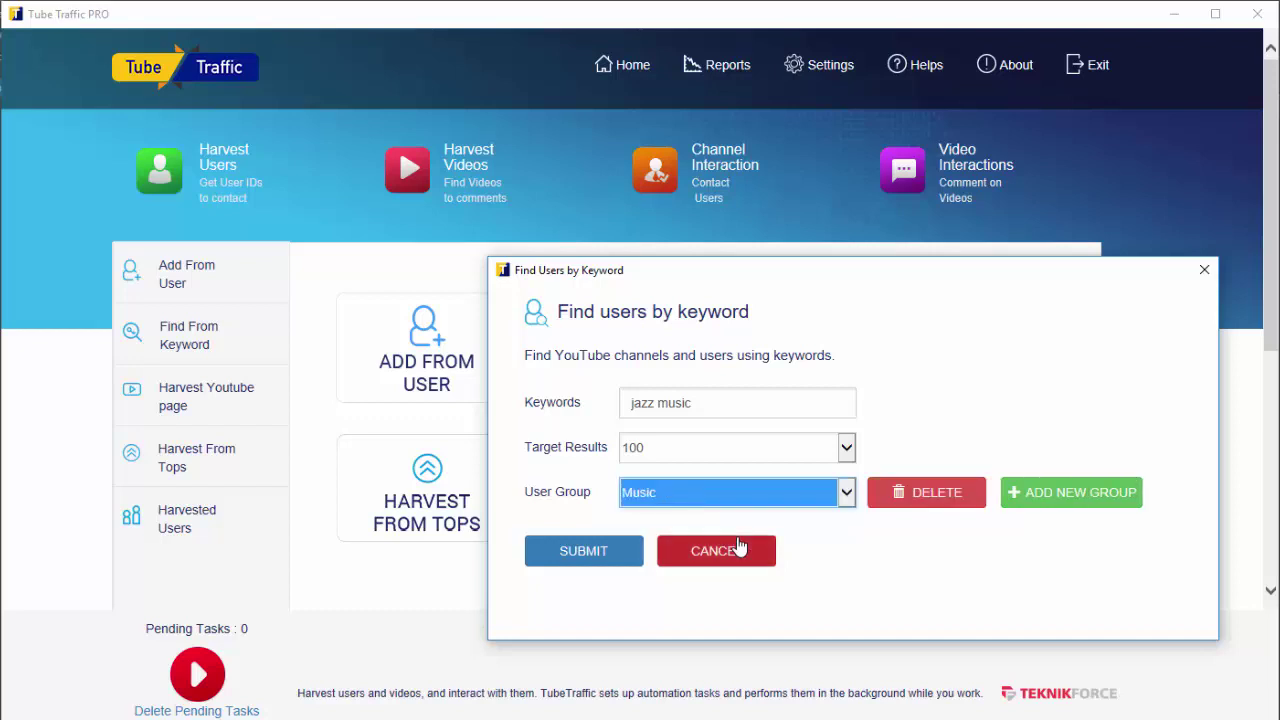
{"action": "left_click", "coordinate": [617, 569]}
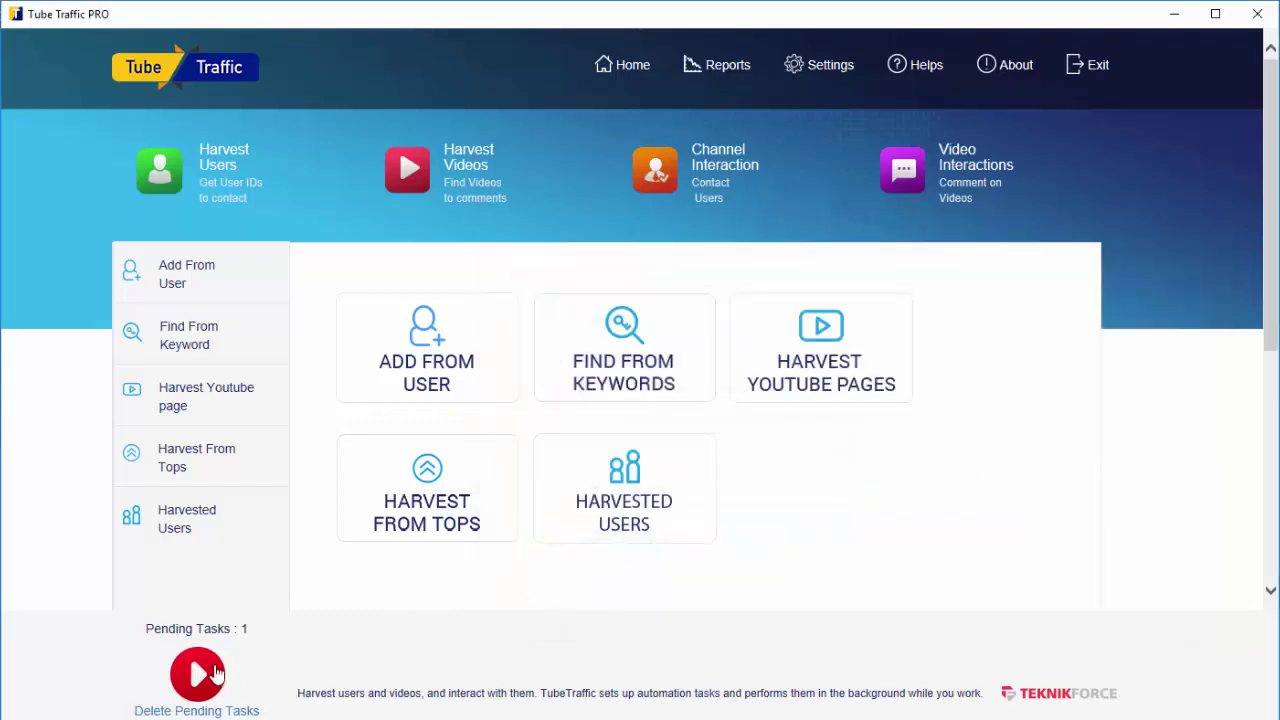
{"action": "left_click_drag", "start_coordinate": [146, 630], "coordinate": [227, 625]}
{"action": "left_click", "coordinate": [253, 632]}
{"action": "double_click", "coordinate": [234, 640]}
{"action": "left_click", "coordinate": [228, 641]}
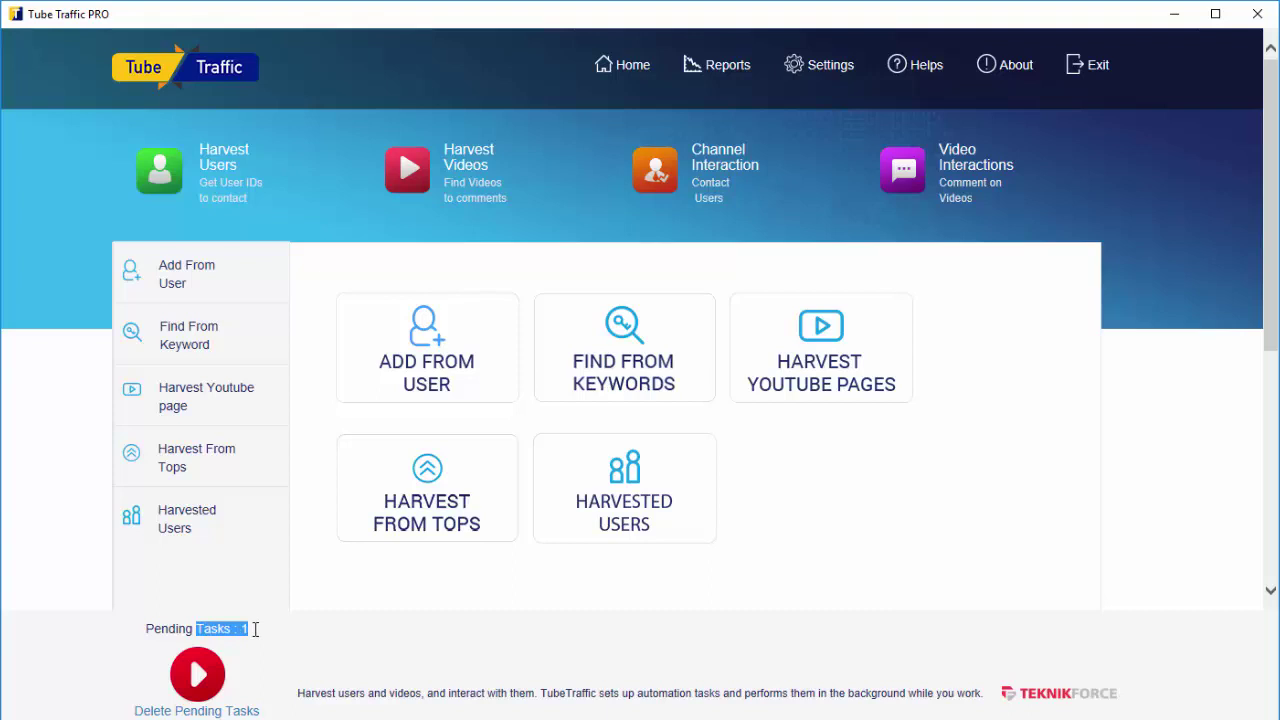
{"action": "double_click", "coordinate": [222, 628]}
{"action": "left_click", "coordinate": [257, 637]}
{"action": "left_click", "coordinate": [206, 678]}
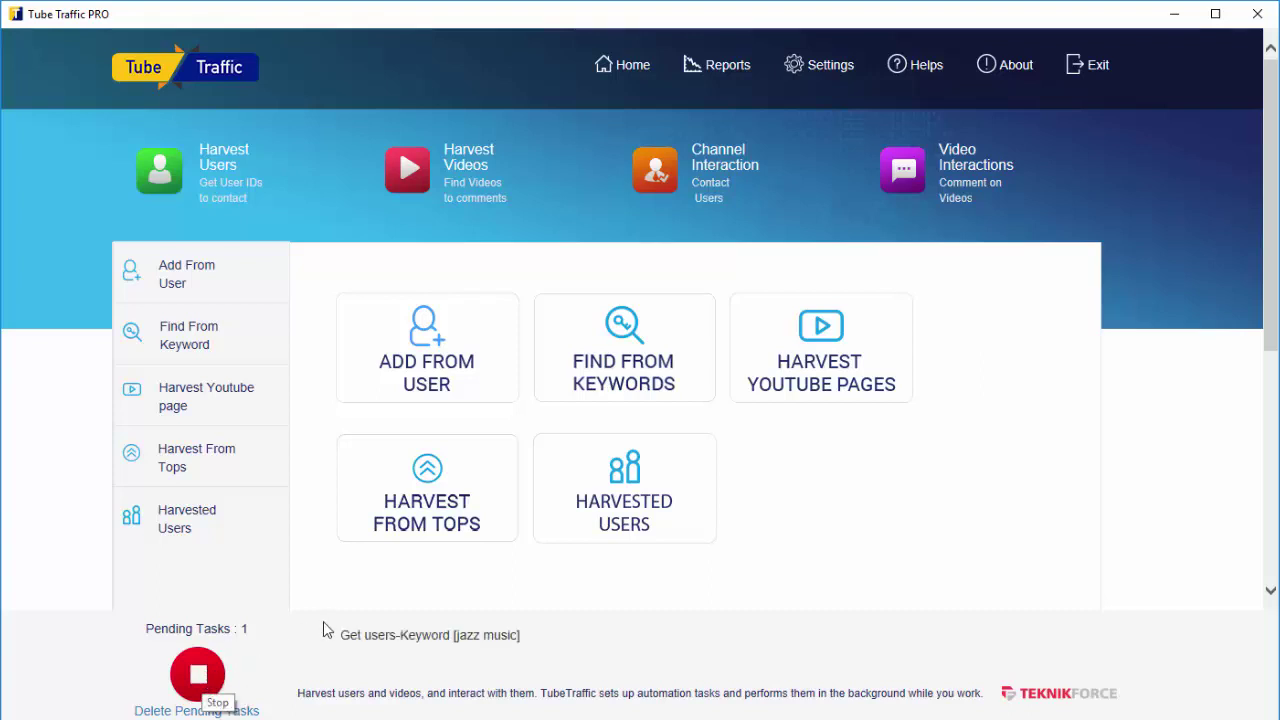
{"action": "left_click_drag", "start_coordinate": [342, 634], "coordinate": [452, 640]}
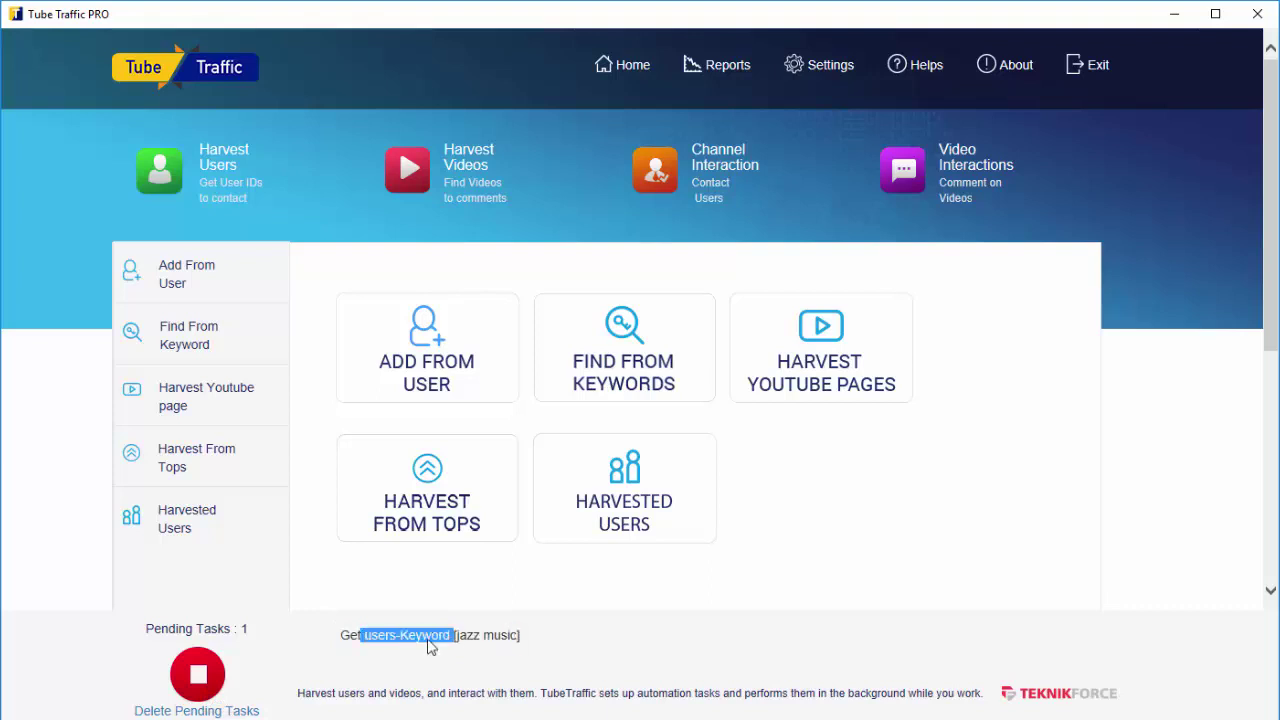
{"action": "left_click", "coordinate": [355, 650]}
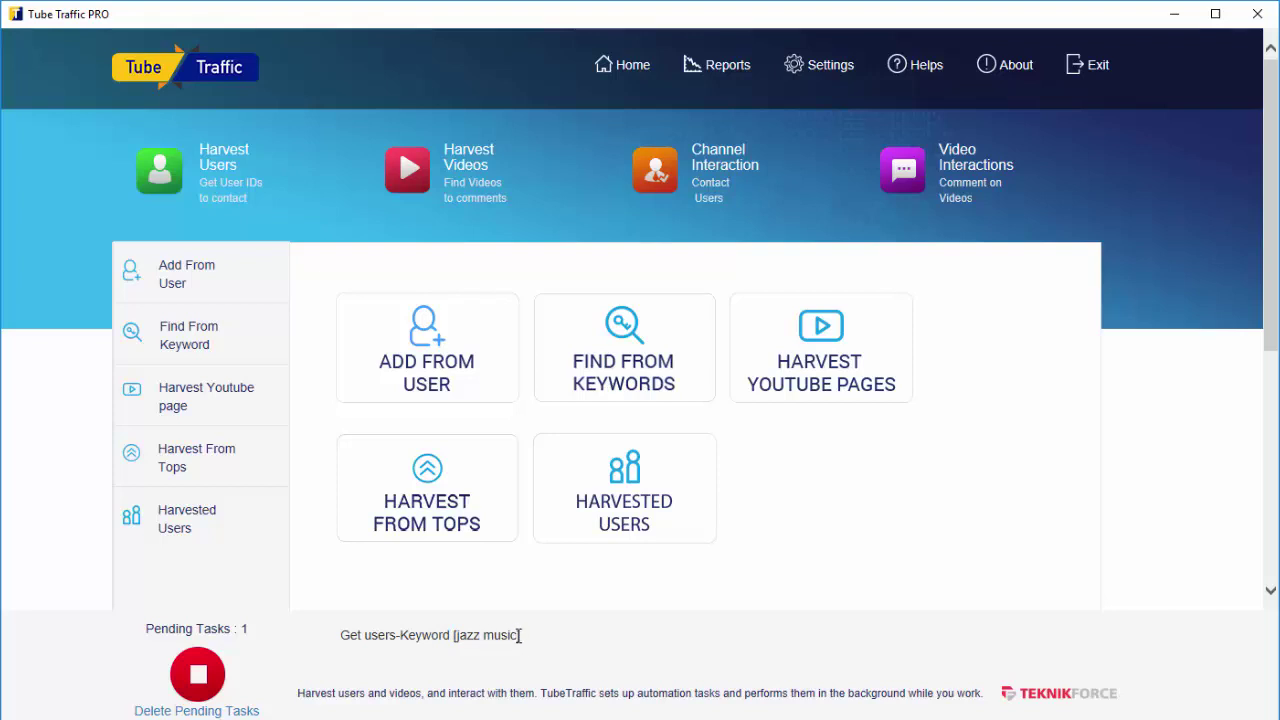
{"action": "left_click_drag", "start_coordinate": [520, 640], "coordinate": [423, 648]}
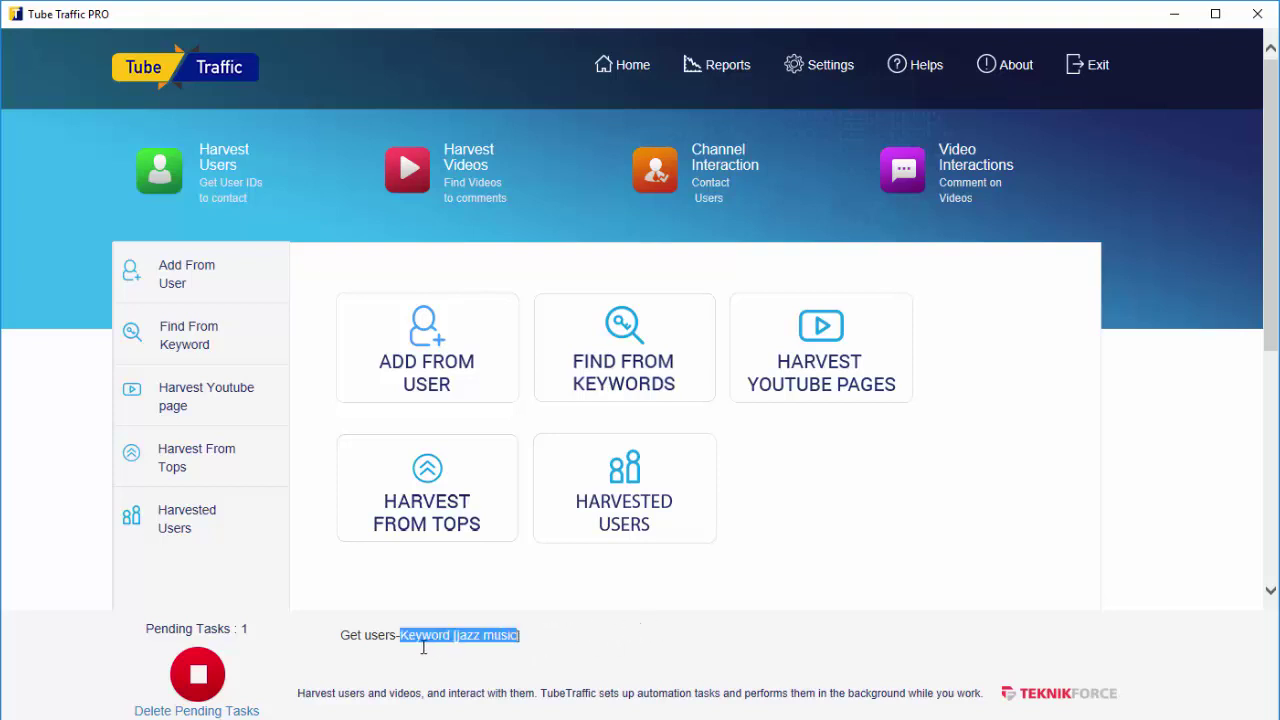
{"action": "left_click", "coordinate": [397, 640]}
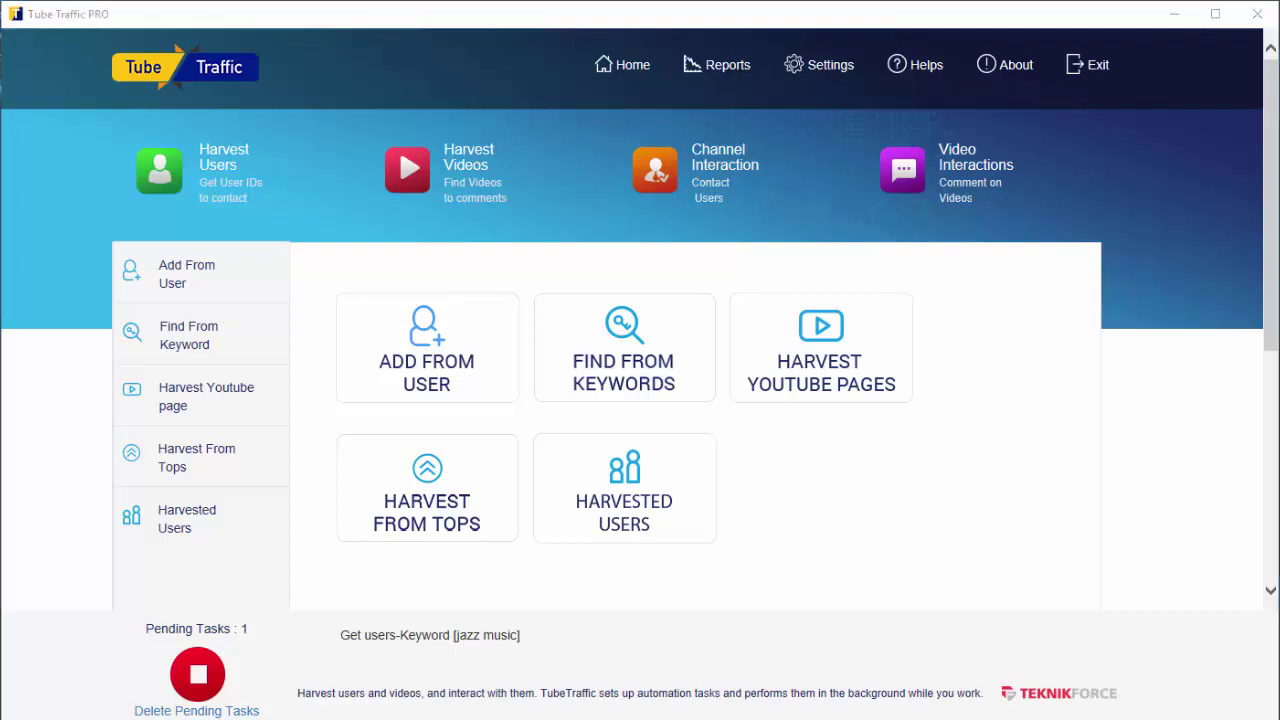
- Open the Harvest YouTube Pages form and copy the jazz search results URL from Chrome
{"action": "left_click", "coordinate": [812, 382]}
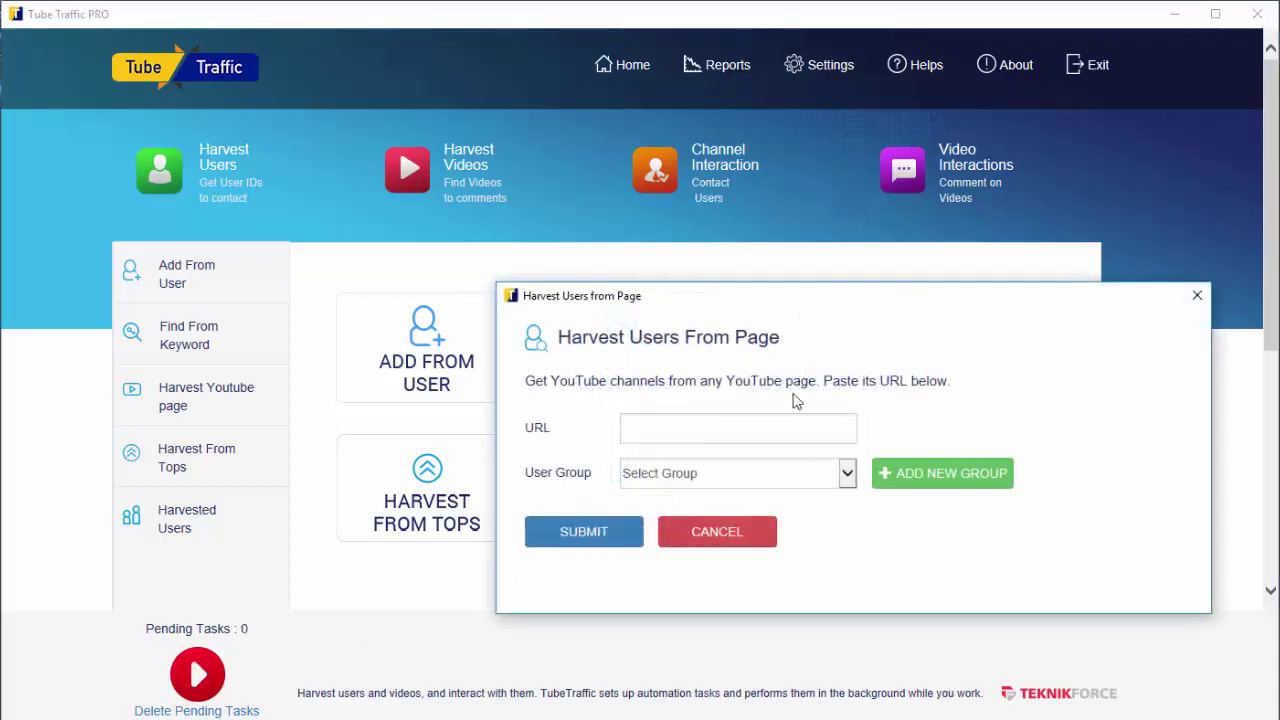
{"action": "left_click", "coordinate": [714, 421]}
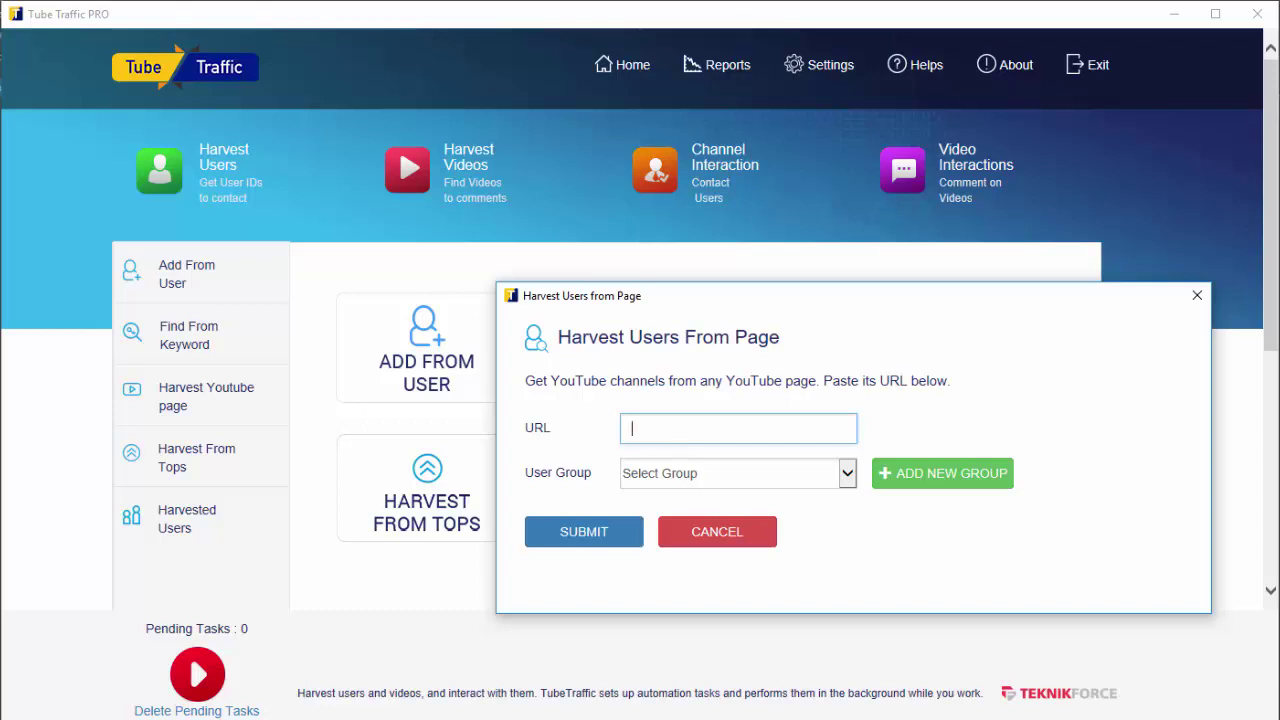
{"action": "key", "text": "alt+Tab"}
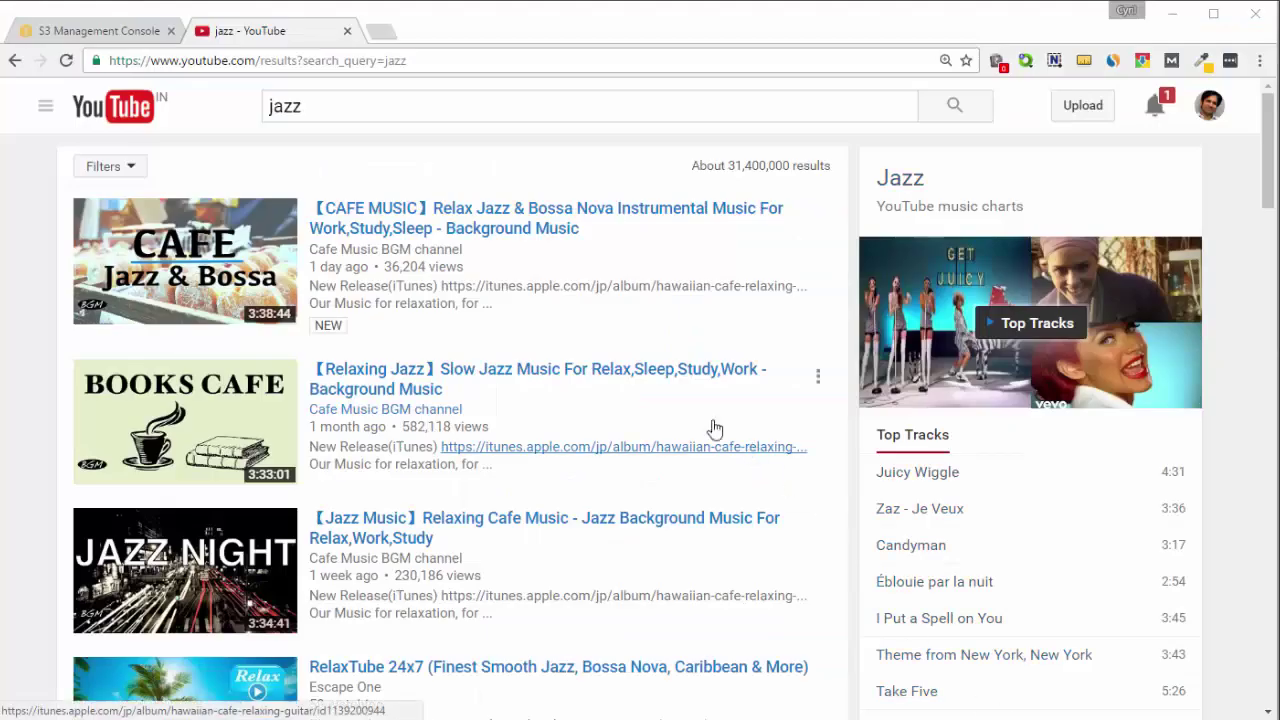
{"action": "scroll", "coordinate": [586, 354], "scroll_direction": "down", "scroll_amount": 1}
{"action": "scroll", "coordinate": [586, 357], "scroll_direction": "up", "scroll_amount": 1}
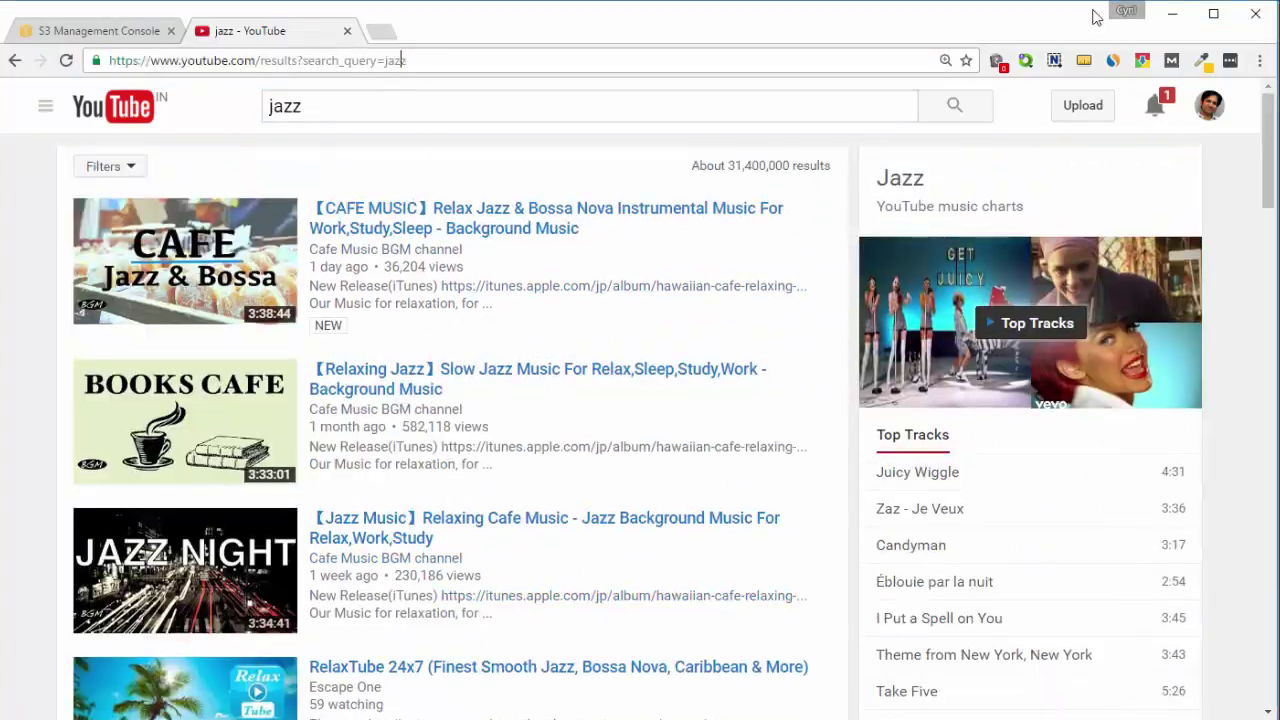
{"action": "key", "text": "ctrl+l"}
{"action": "key", "text": "ctrl+c"}
{"action": "key", "text": "alt+Tab"}
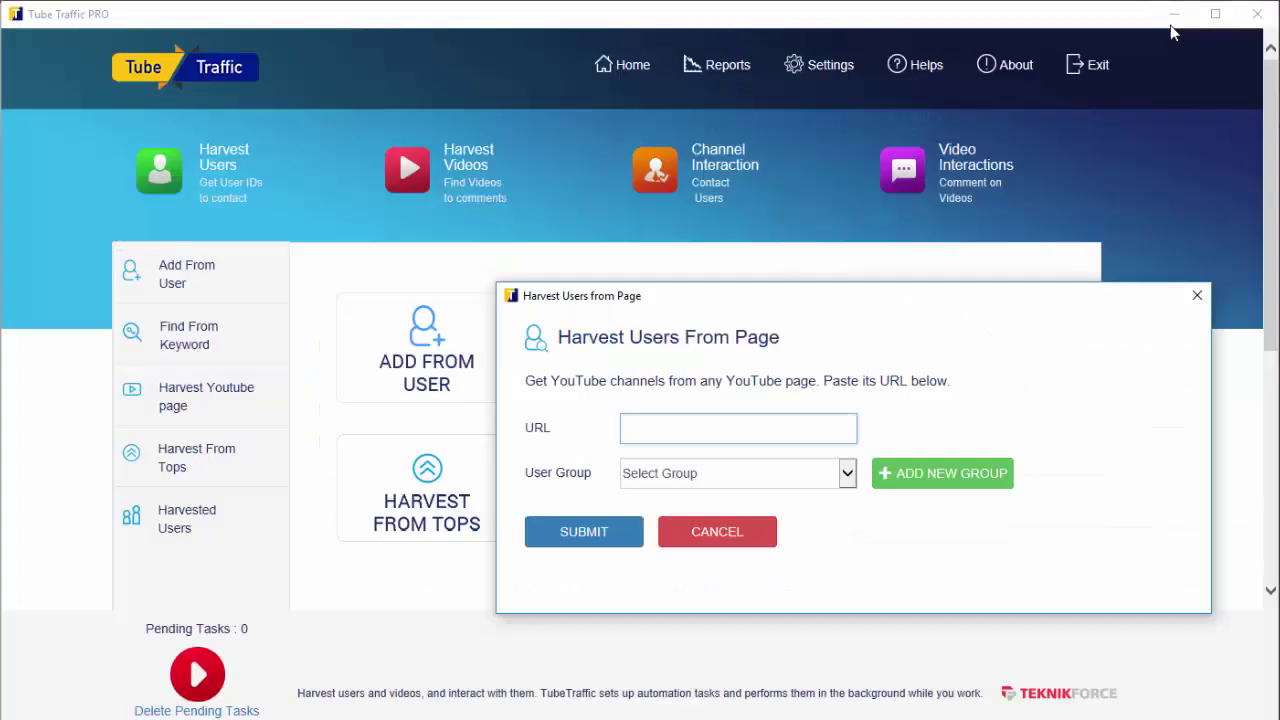
- Paste the jazz results URL, choose the Music group, and submit the page harvest
{"action": "left_click", "coordinate": [692, 436]}
{"action": "key", "text": "ctrl+v"}
{"action": "left_click", "coordinate": [745, 478]}
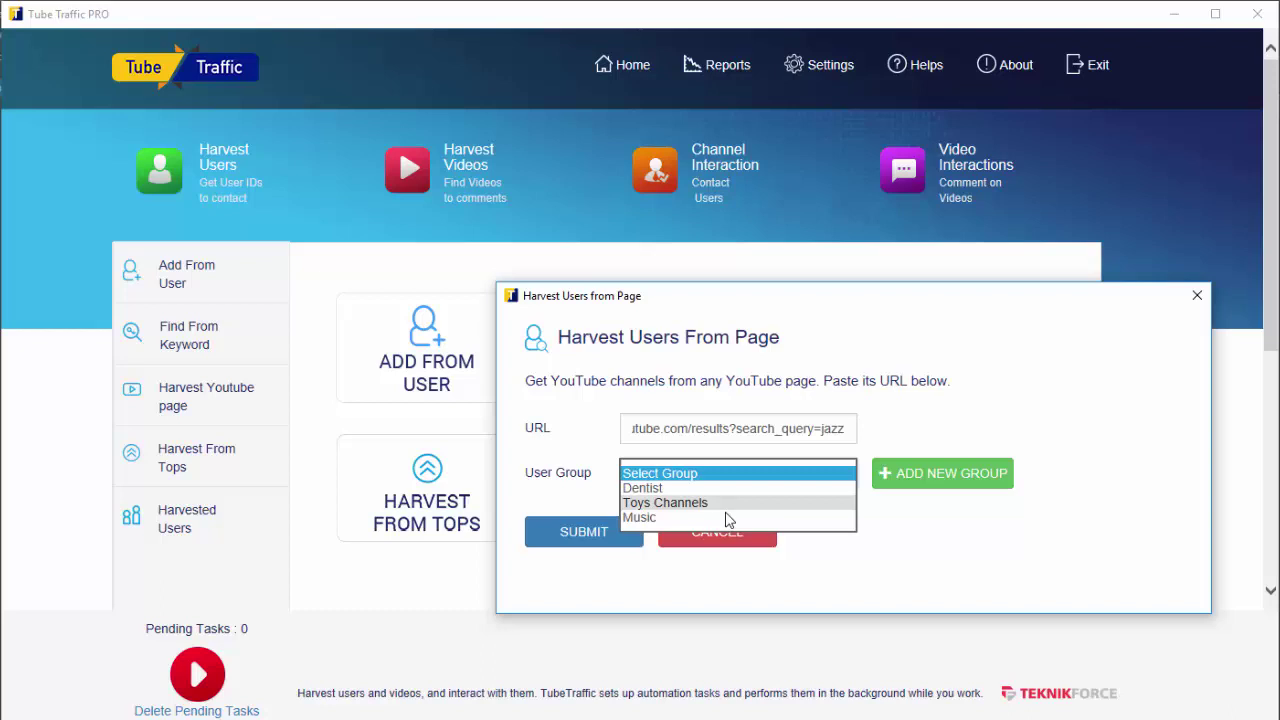
{"action": "left_click", "coordinate": [729, 517]}
{"action": "left_click", "coordinate": [586, 540]}
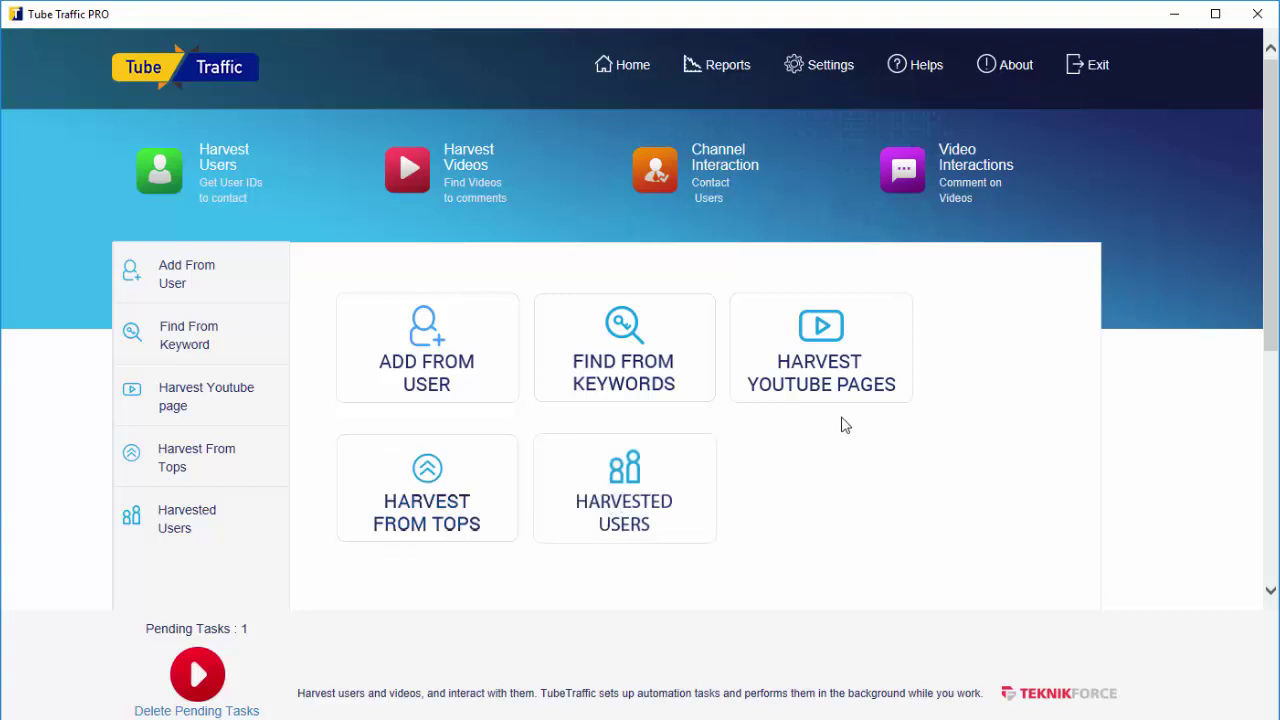
{"action": "left_click", "coordinate": [449, 514]}
{"action": "left_click_drag", "start_coordinate": [667, 229], "coordinate": [567, 194]}
{"action": "left_click", "coordinate": [559, 317]}
{"action": "left_click", "coordinate": [562, 350]}
{"action": "left_click", "coordinate": [568, 375]}
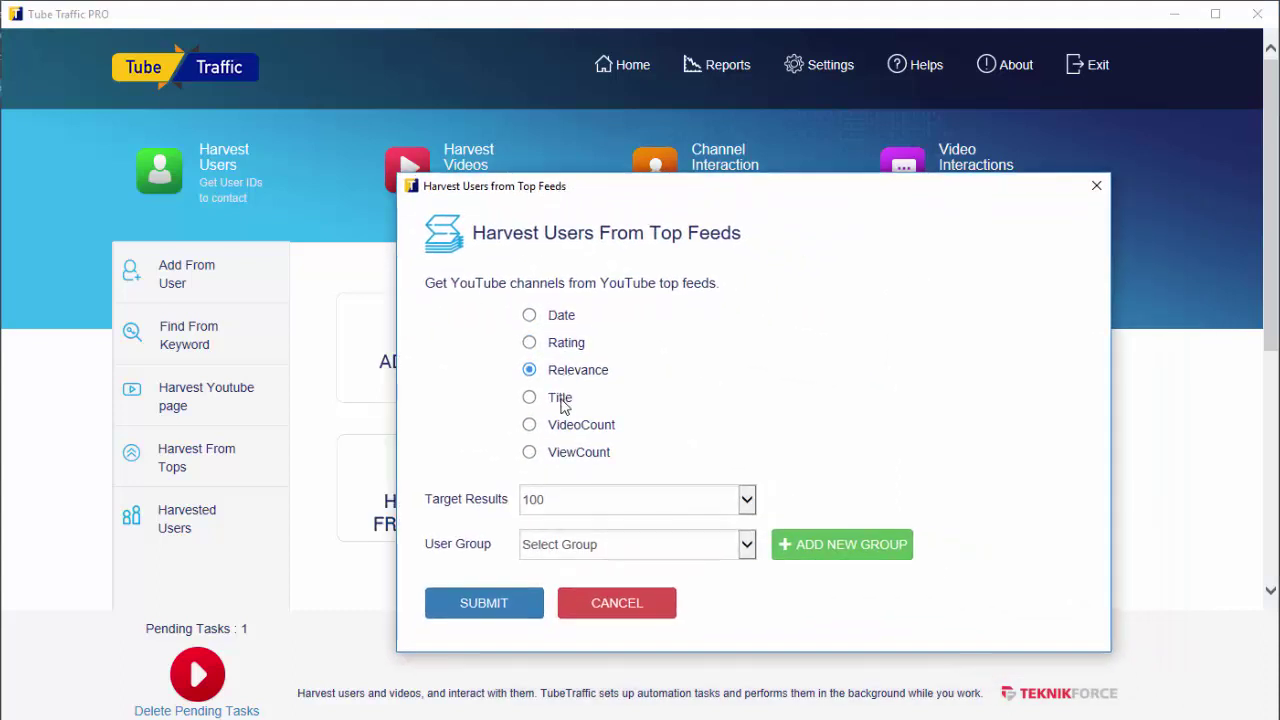
{"action": "left_click", "coordinate": [574, 430]}
{"action": "left_click", "coordinate": [573, 453]}
{"action": "left_click", "coordinate": [575, 498]}
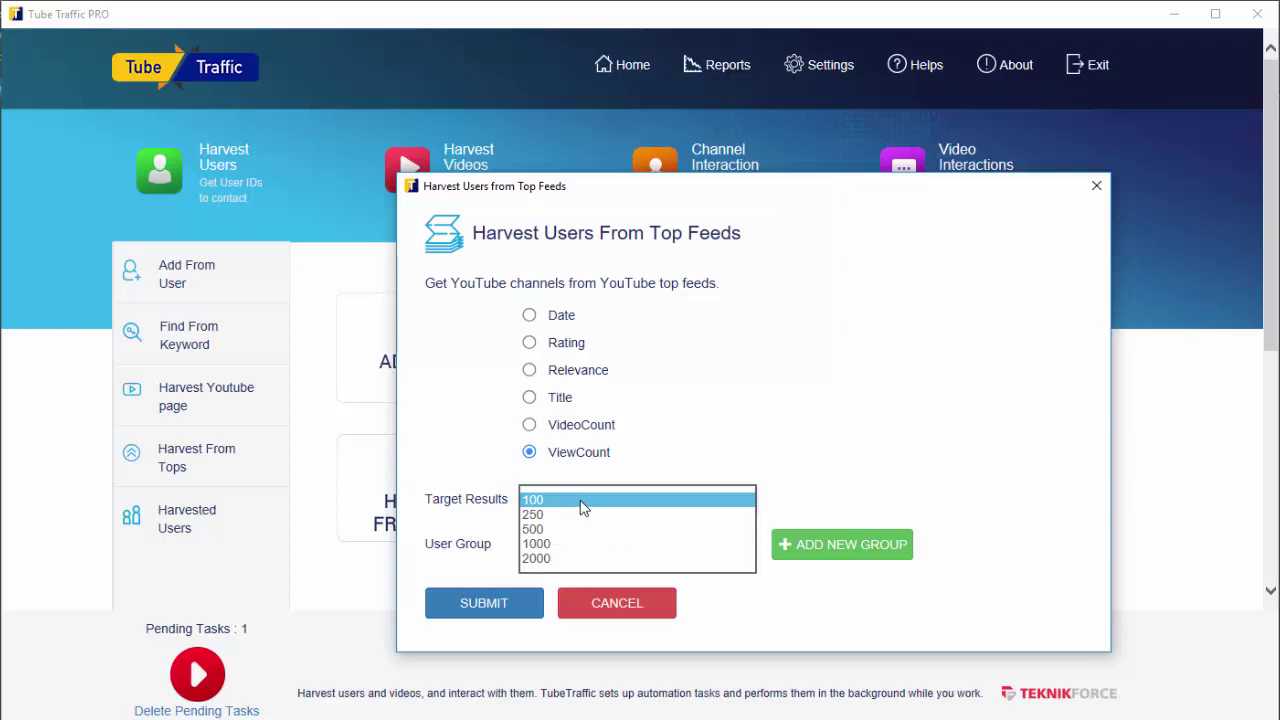
{"action": "left_click", "coordinate": [583, 500]}
{"action": "left_click", "coordinate": [628, 545]}
{"action": "left_click", "coordinate": [588, 590]}
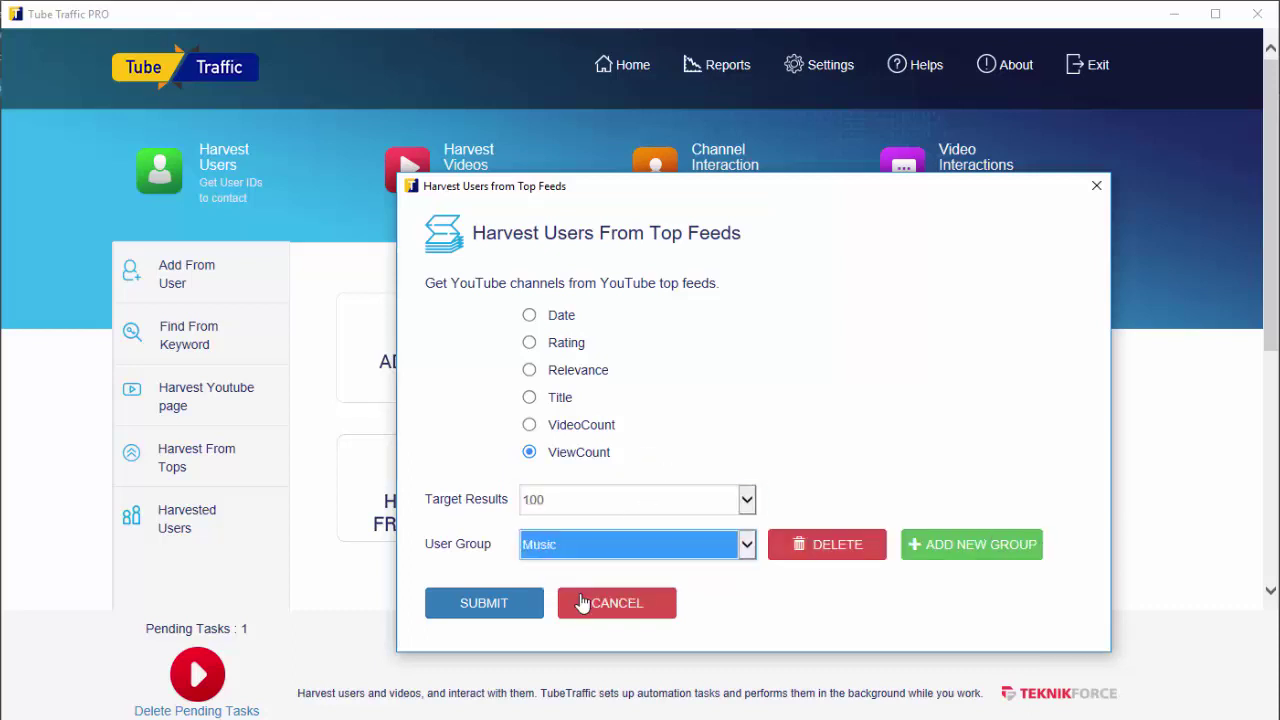
{"action": "left_click", "coordinate": [603, 609]}
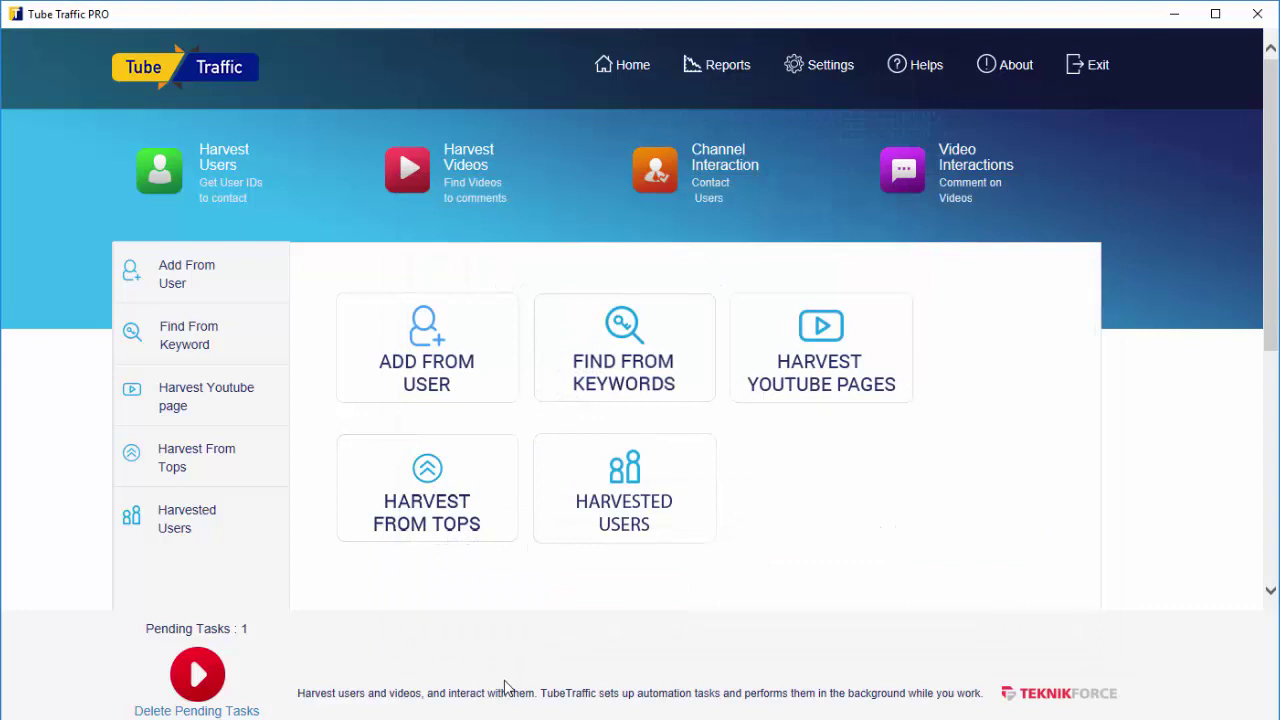
{"action": "left_click", "coordinate": [684, 490]}
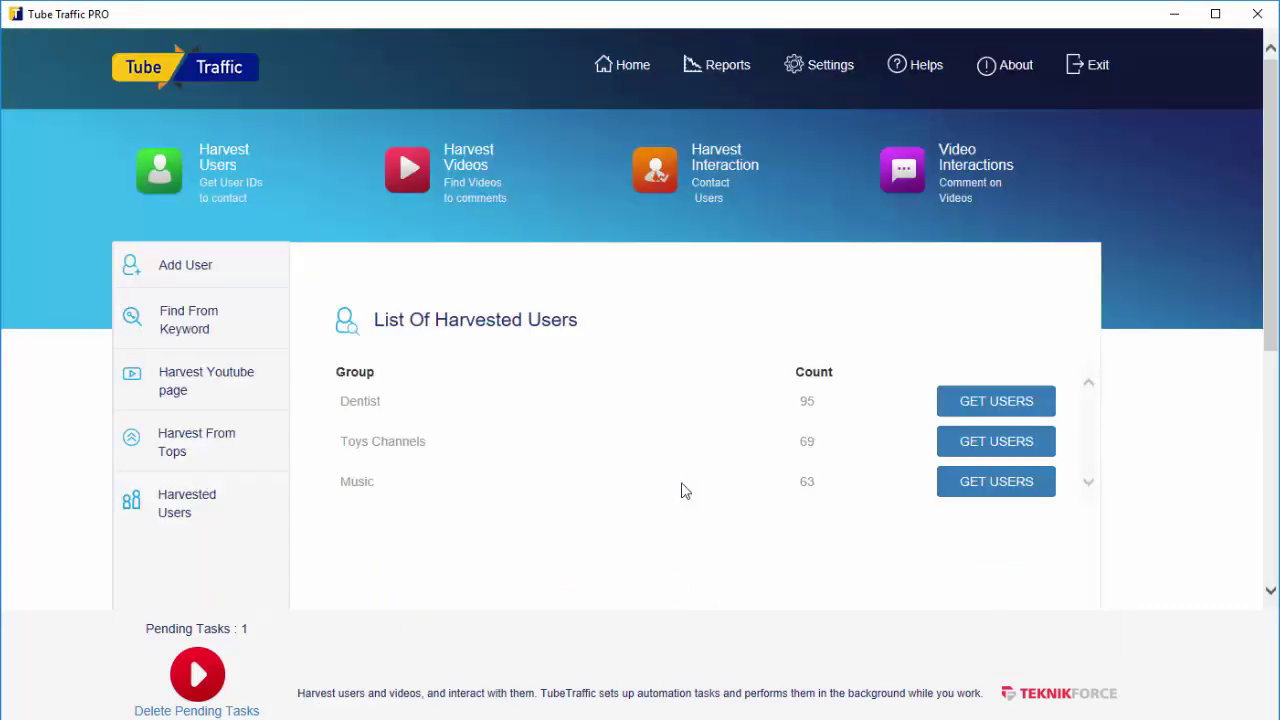
{"action": "double_click", "coordinate": [368, 484]}
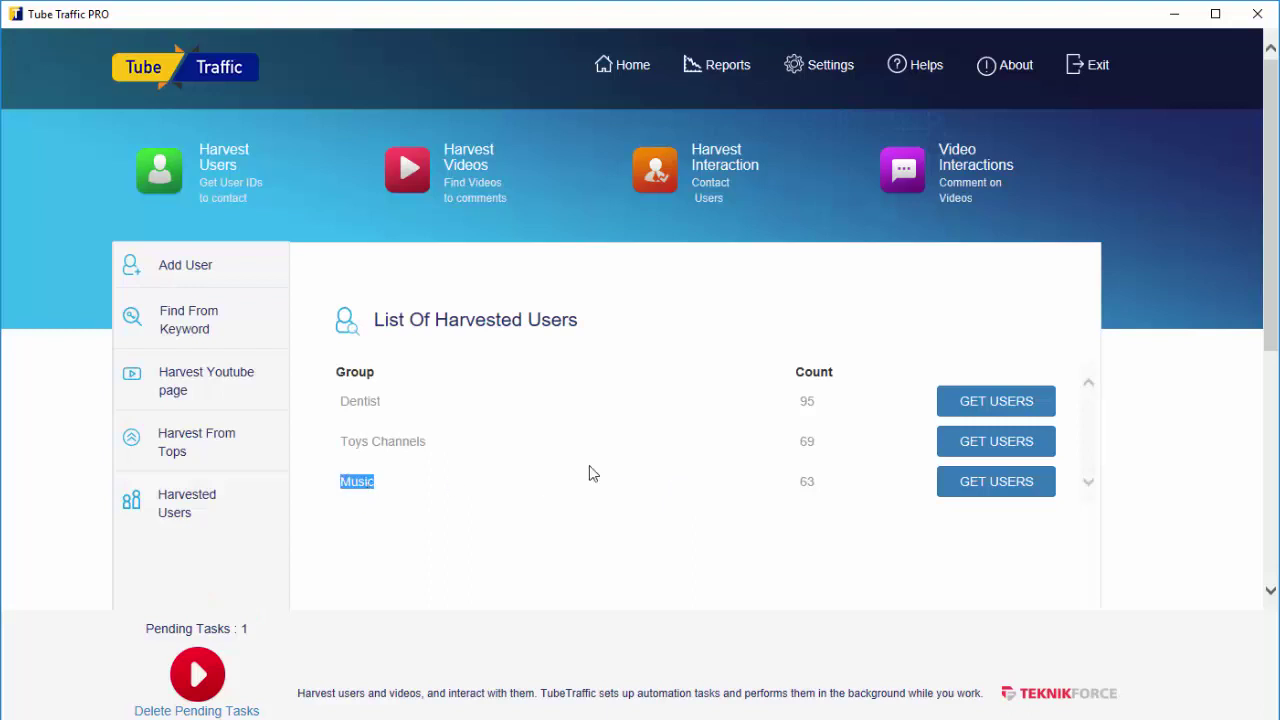
{"action": "left_click", "coordinate": [957, 484]}
{"action": "scroll", "coordinate": [597, 443], "scroll_direction": "down", "scroll_amount": 10}
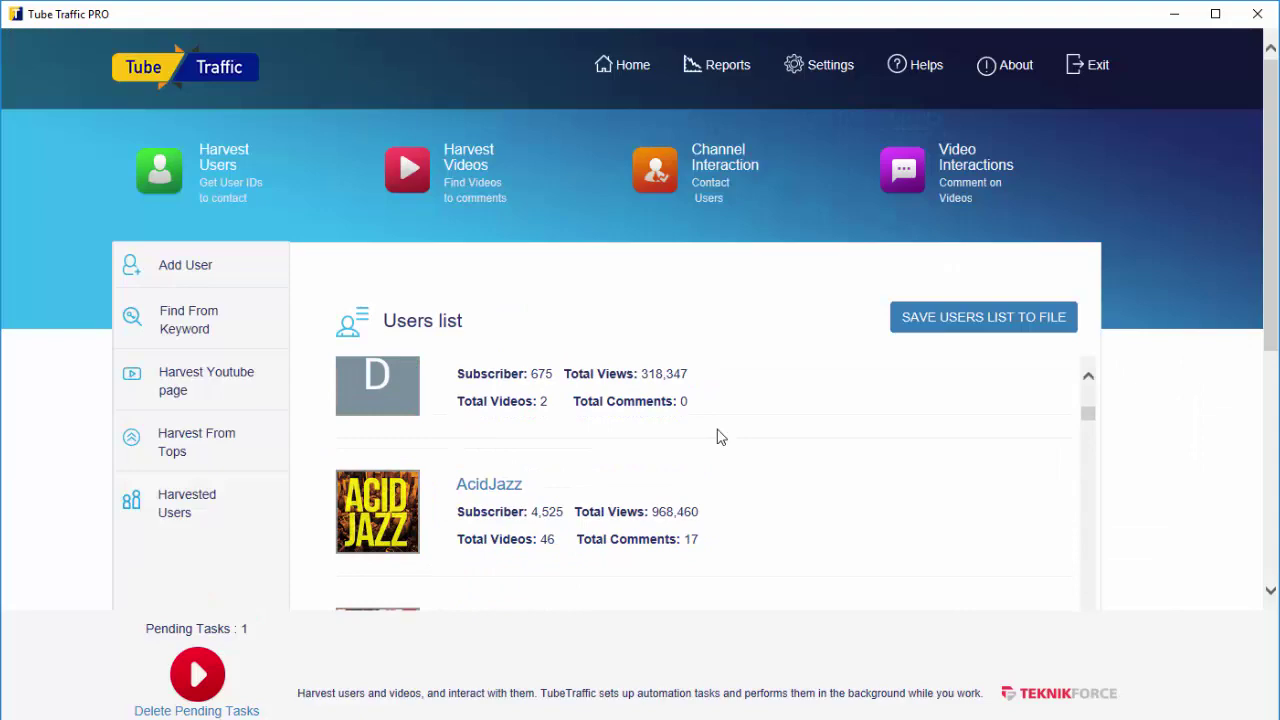
{"action": "left_click", "coordinate": [951, 327]}
{"action": "left_click", "coordinate": [813, 491]}
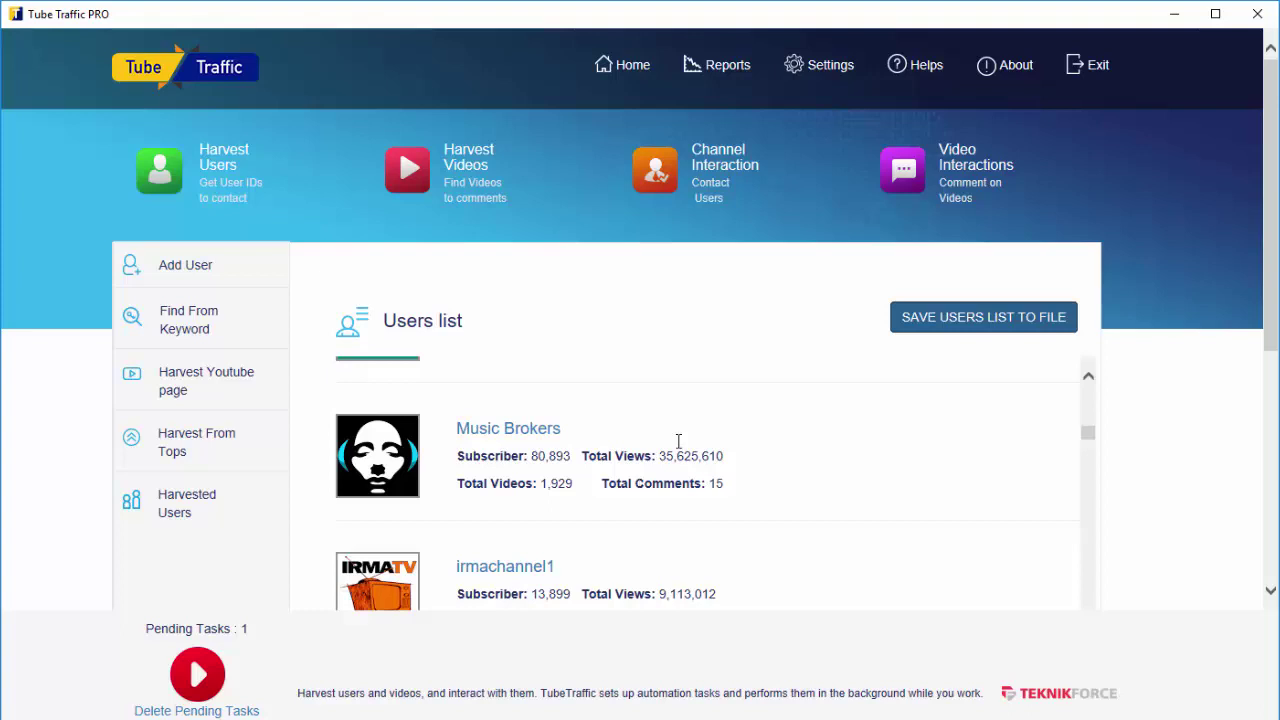
{"action": "left_click", "coordinate": [272, 200]}
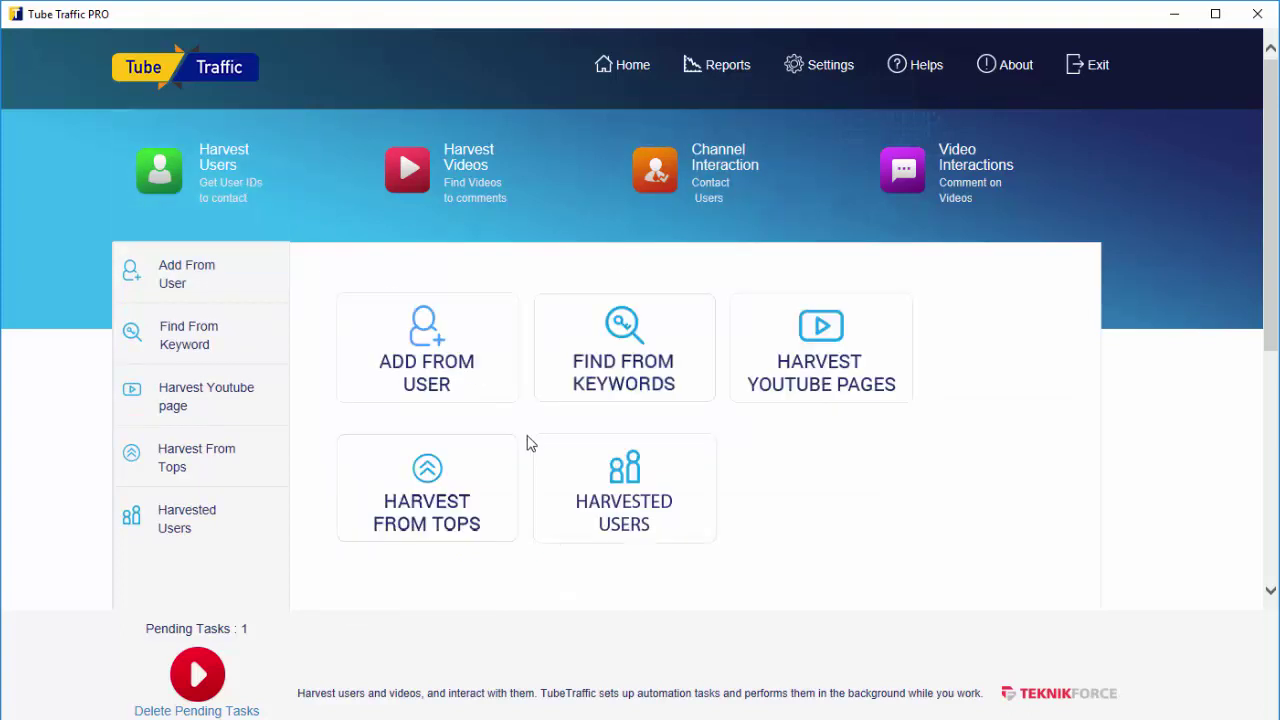